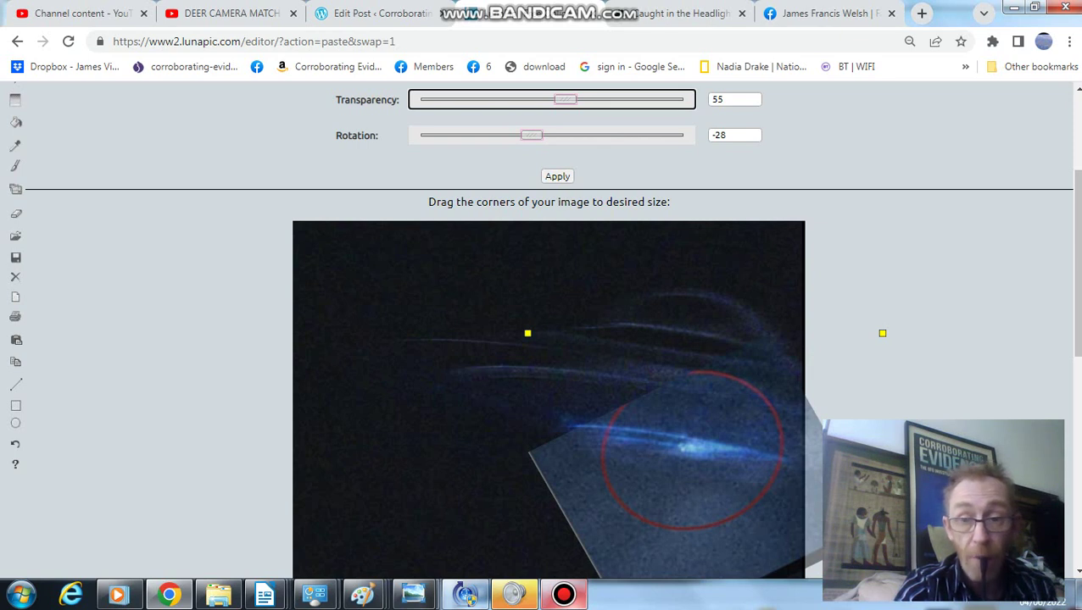
Sweep the overlay transparency between 0, 100 and 50 with the arrow keys, ending at 0.
key("Left")
key("Left")
key("Left")
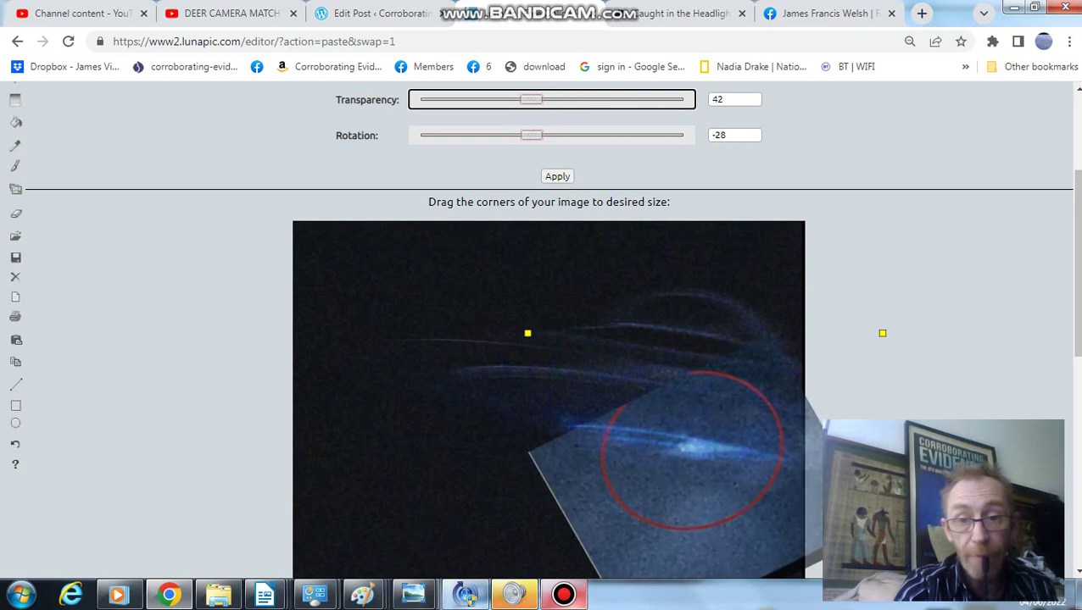
key("Right")
key("Right")
key("Right")
key("Left")
key("Left")
key("Left")
key("Right")
key("Right")
key("Right")
key("Left")
key("Left")
key("Left")
key("Right")
key("Right")
key("Right")
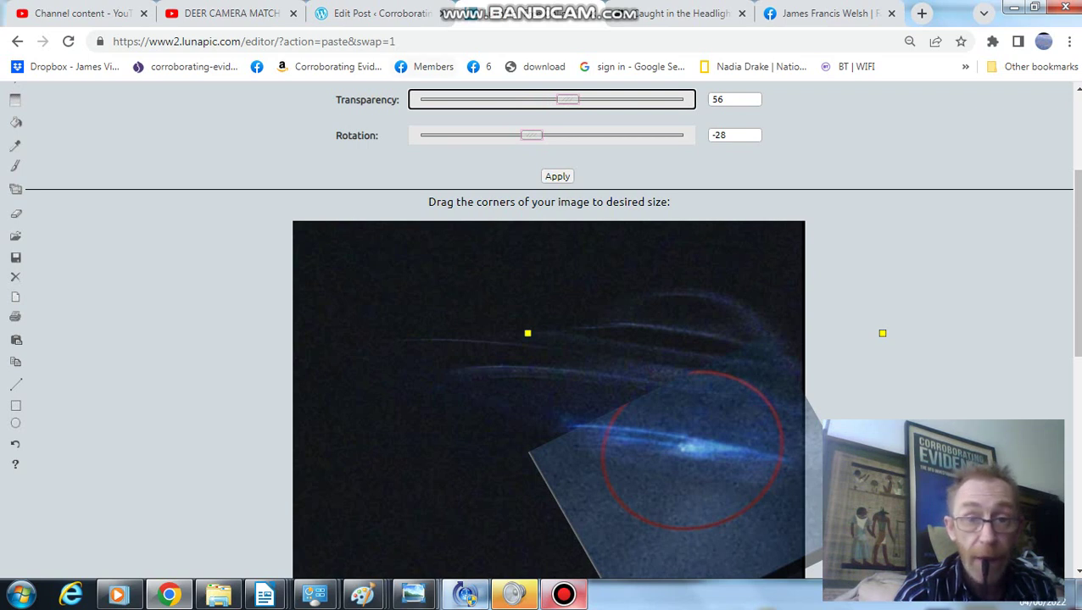
key("Left")
key("Left")
key("Left")
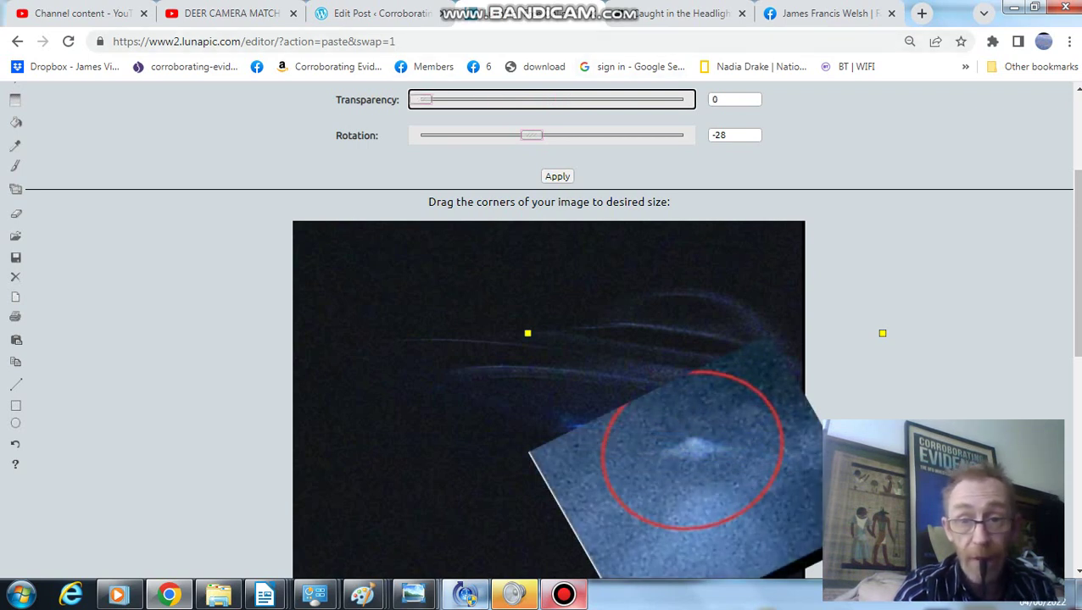
key("Right")
key("Right")
key("Right")
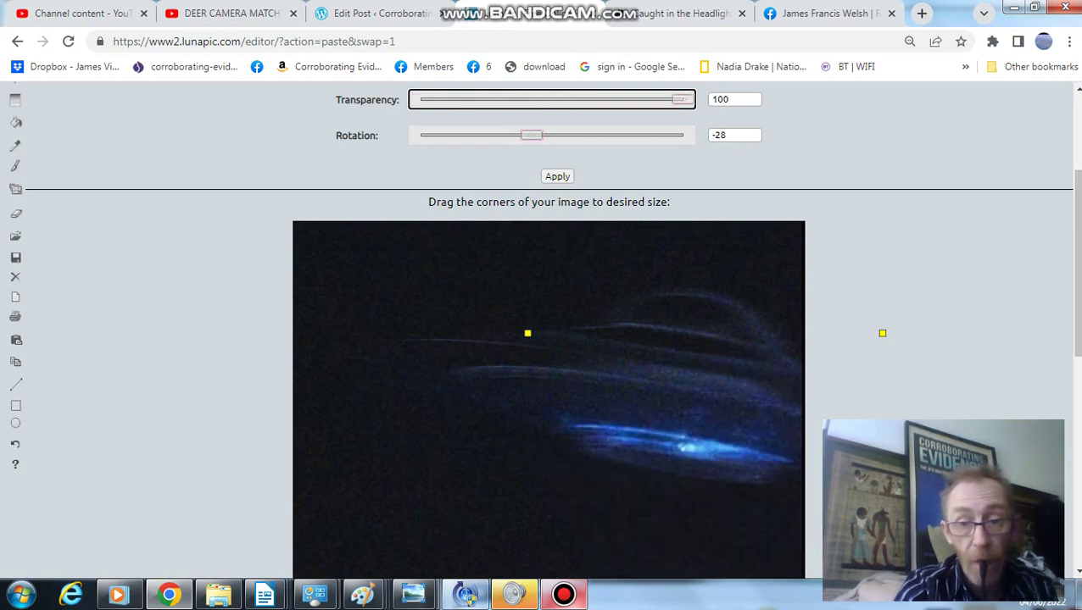
key("Left")
key("Left")
key("Left")
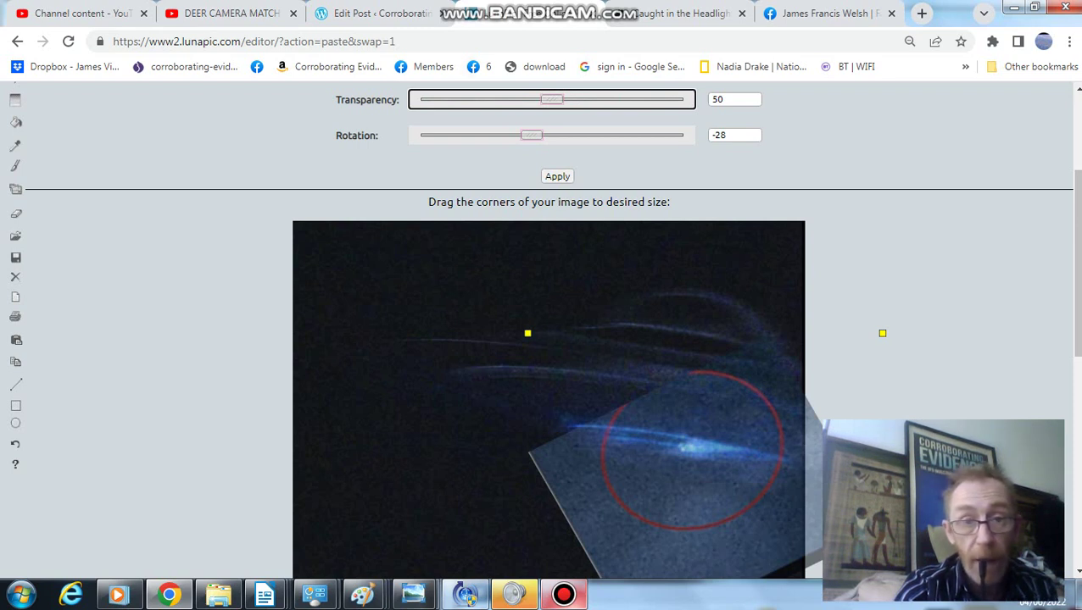
key("Left")
key("Left")
key("Left")
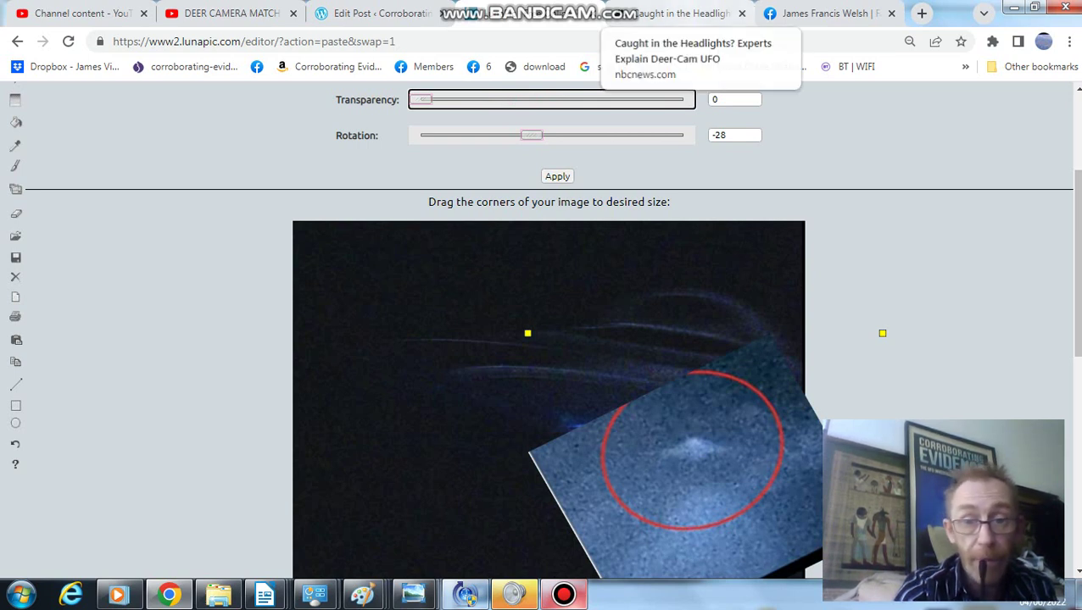
left_click(682, 13)
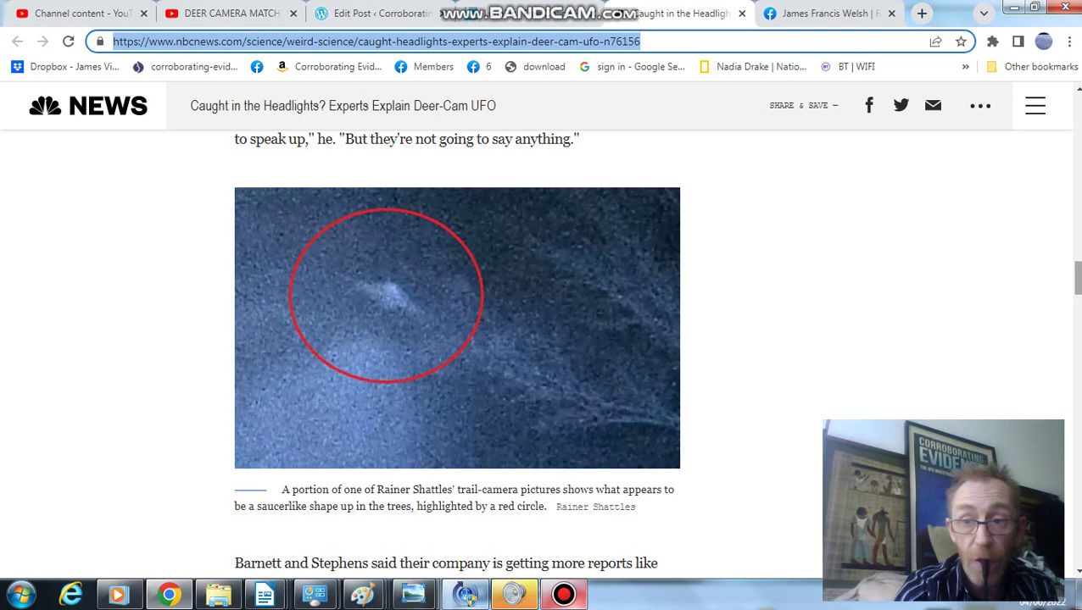
scroll(582, 314, "down", 1)
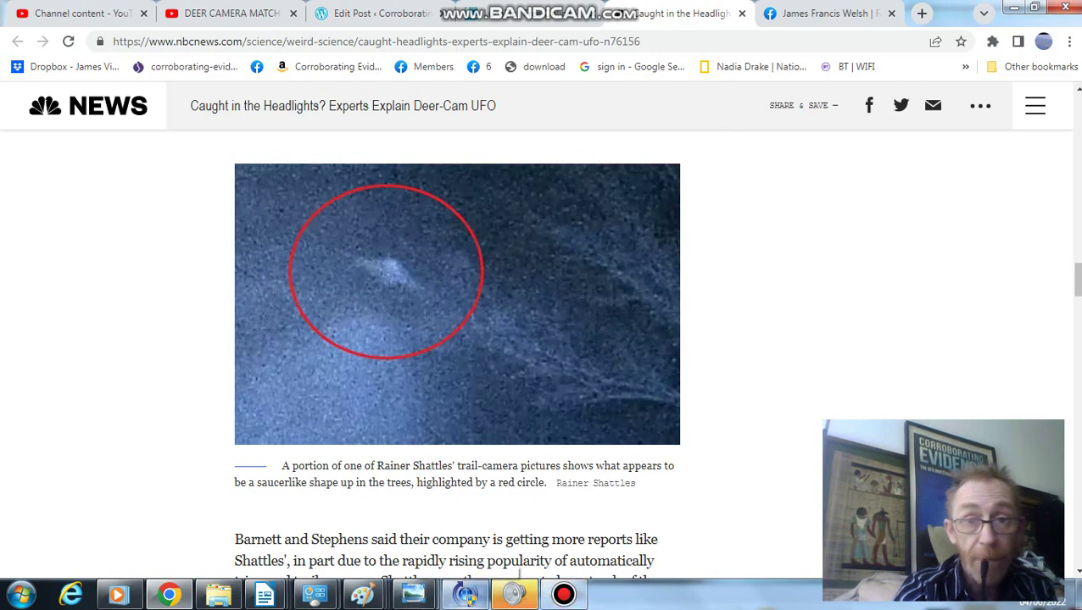
left_click(521, 13)
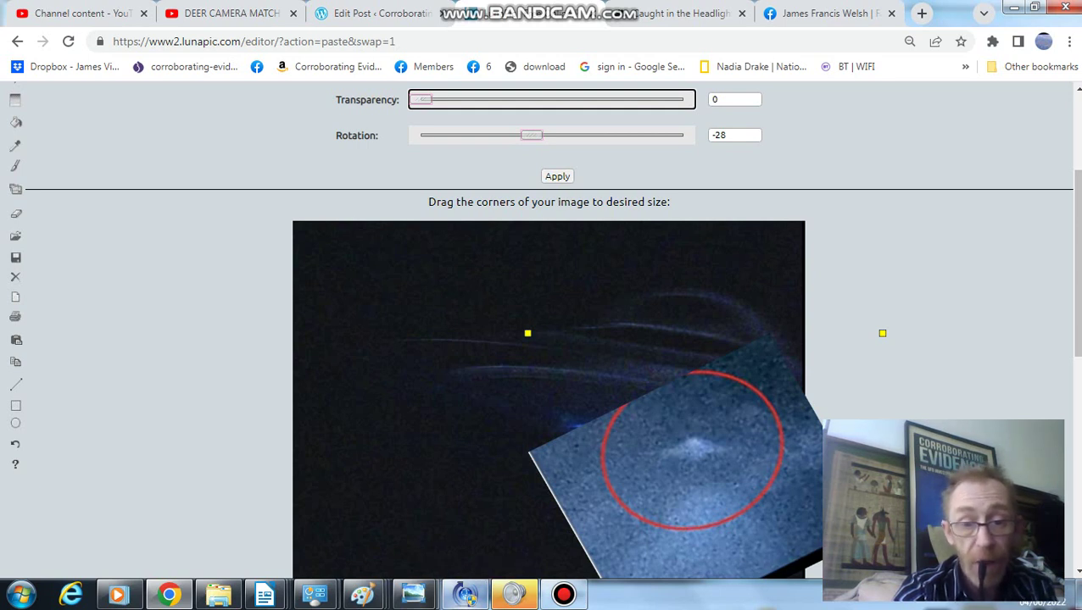
mouse_move(365, 595)
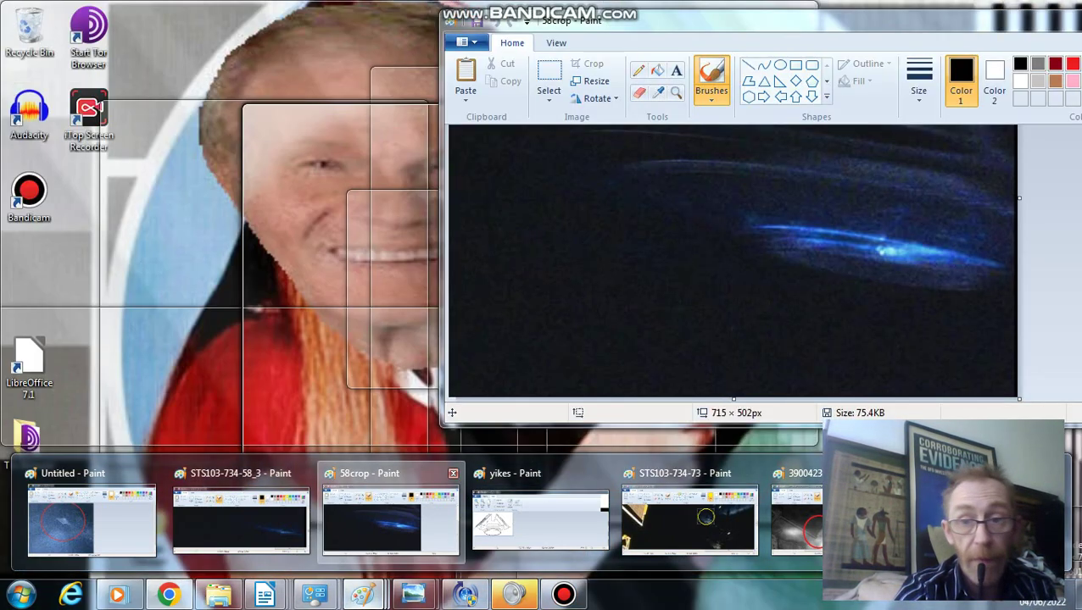
left_click(390, 517)
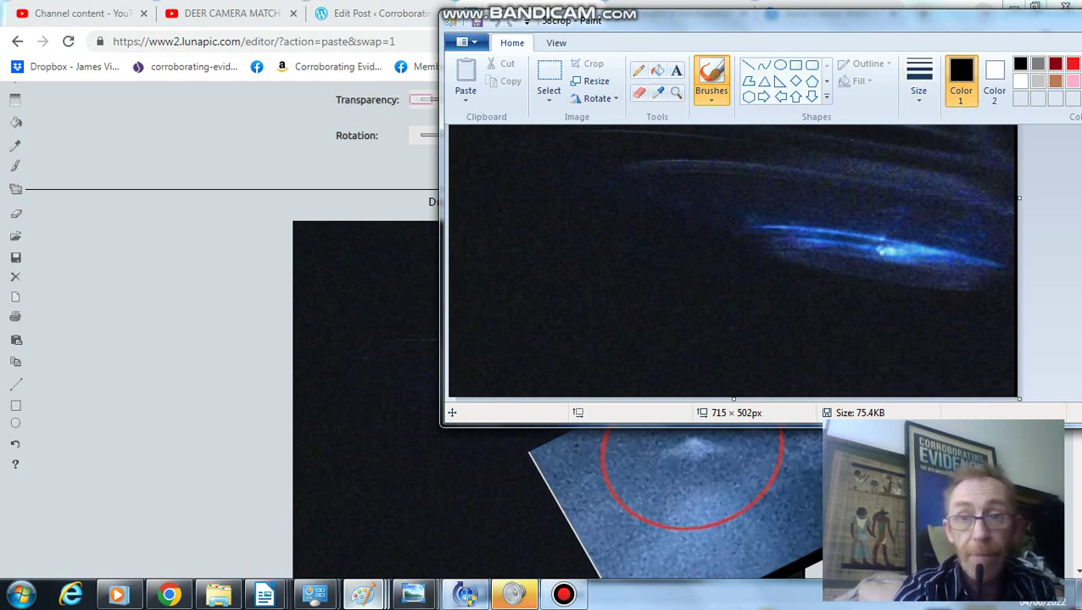
mouse_move(593, 17)
left_mouse_down()
mouse_move(292, 185)
mouse_move(252, 189)
mouse_move(190, 258)
mouse_move(54, 349)
mouse_move(17, 305)
mouse_move(8, 196)
mouse_move(26, 174)
mouse_move(8, 152)
mouse_move(93, 34)
mouse_move(52, 119)
mouse_move(131, 54)
mouse_move(150, 106)
mouse_move(147, 94)
mouse_move(174, 70)
mouse_move(198, 75)
mouse_move(214, 119)
left_mouse_up()
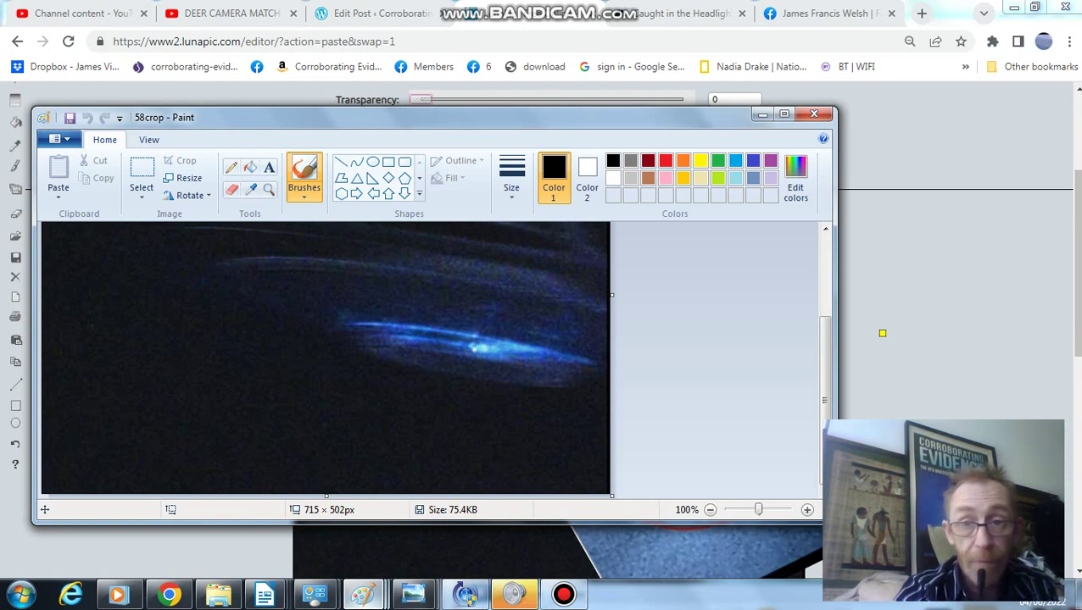
left_click(762, 114)
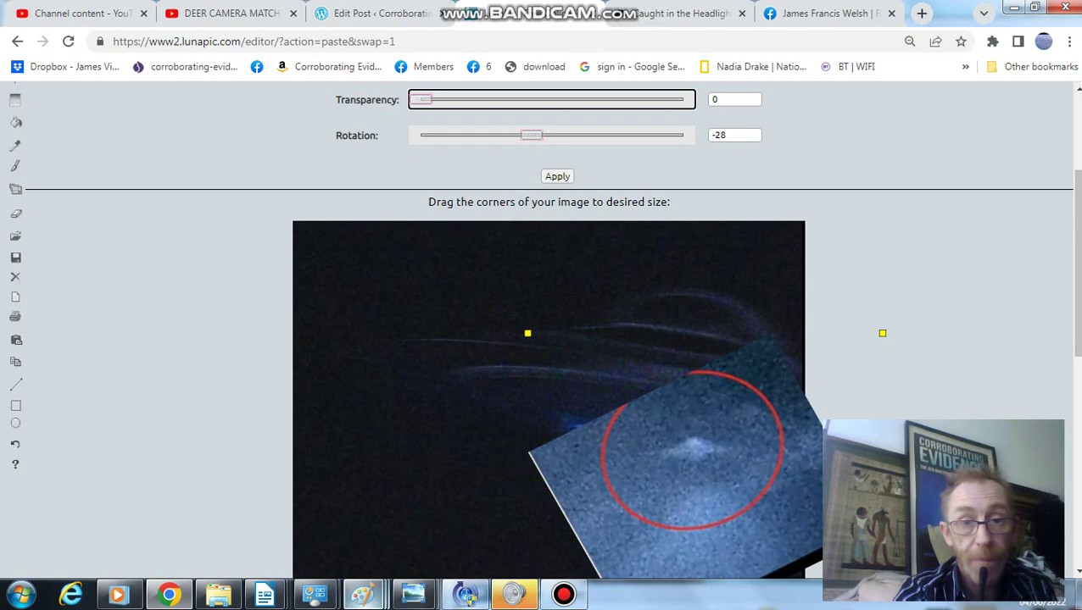
left_click(363, 593)
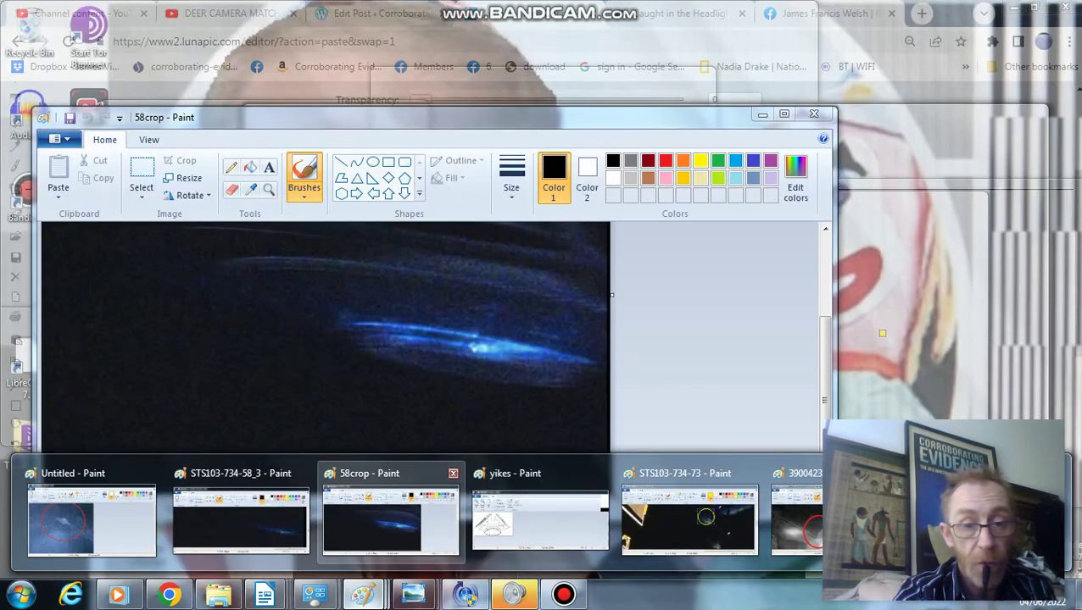
left_click(390, 519)
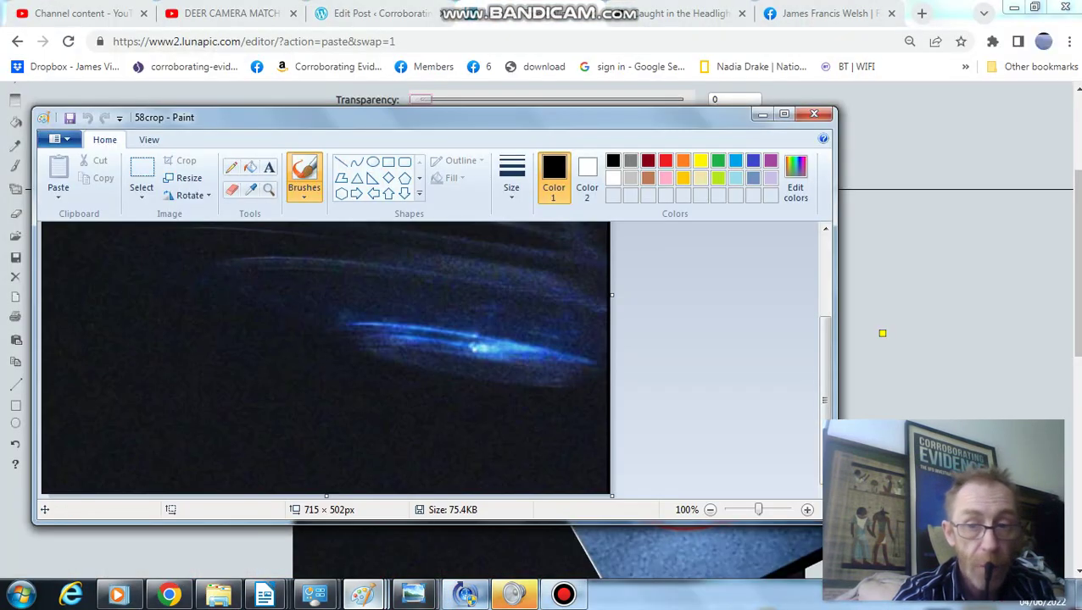
mouse_move(825, 401)
left_mouse_down()
mouse_move(825, 358)
mouse_move(825, 401)
left_mouse_up()
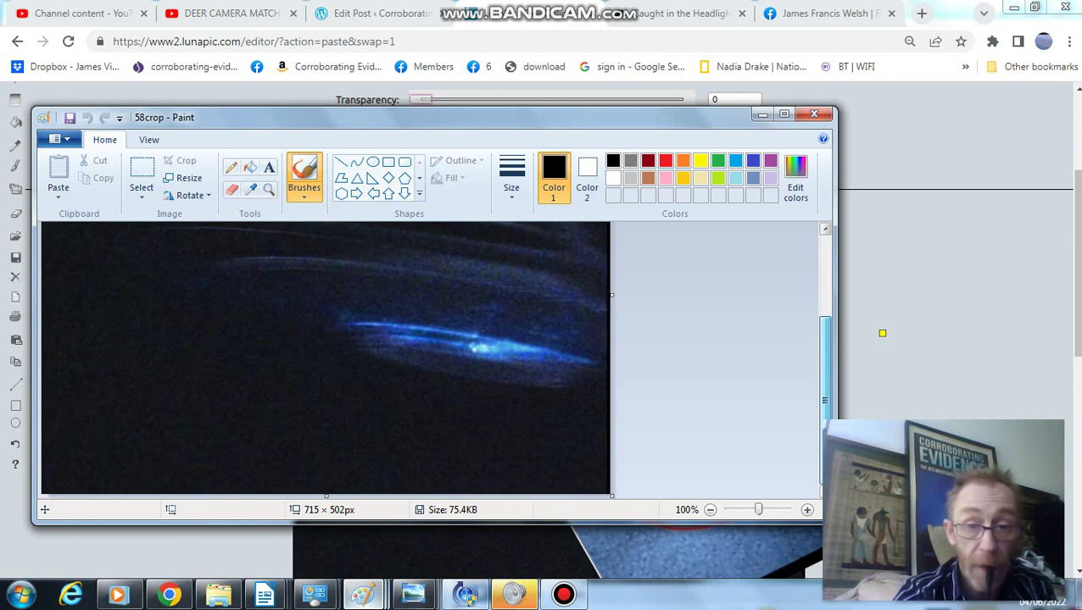
left_click_drag(825, 400, 825, 320)
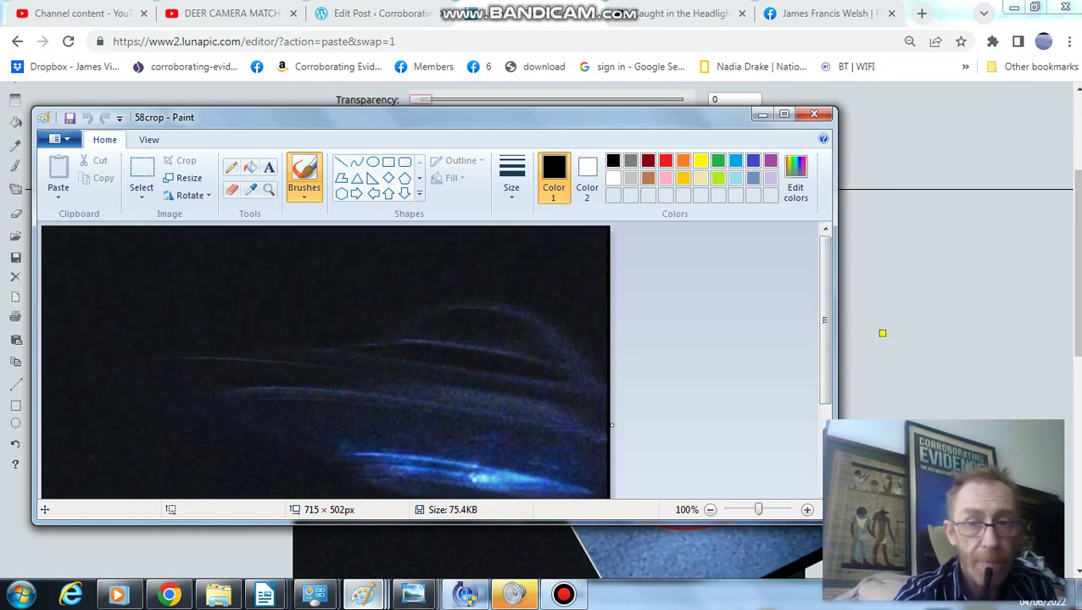
left_click_drag(825, 321, 825, 379)
left_click(848, 373)
double_click(848, 373)
left_click(551, 213)
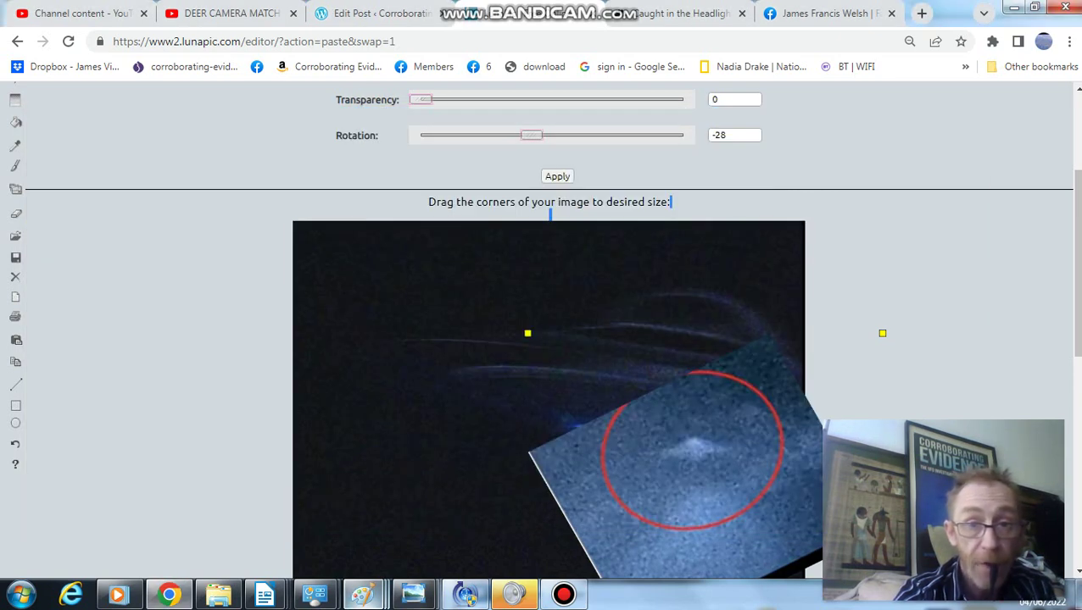
key("Right")
key("Right")
key("Right")
scroll(542, 331, "up", 2)
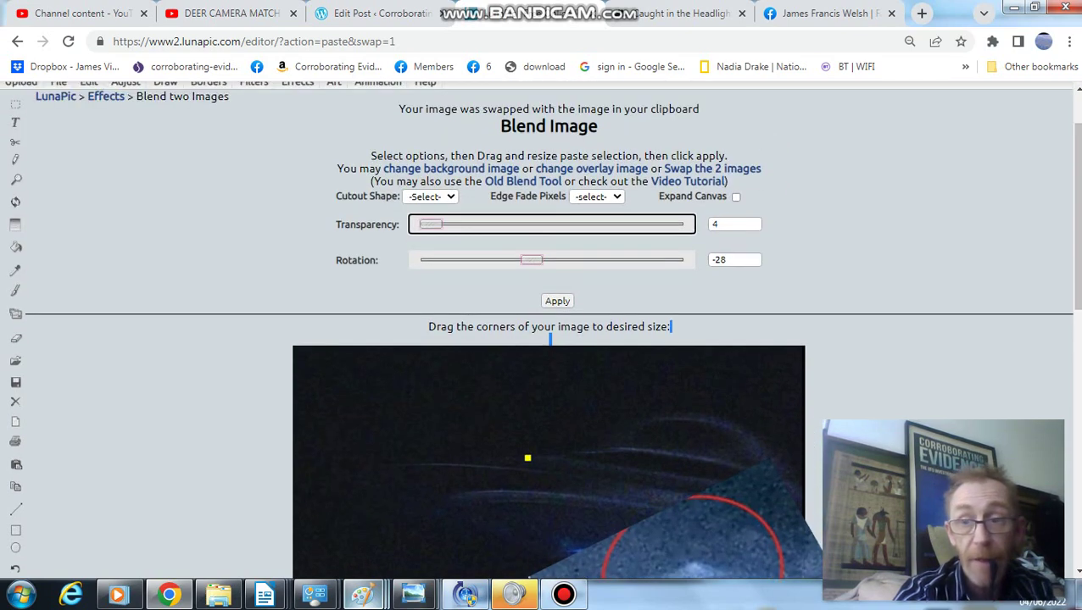
scroll(543, 339, "down", 1)
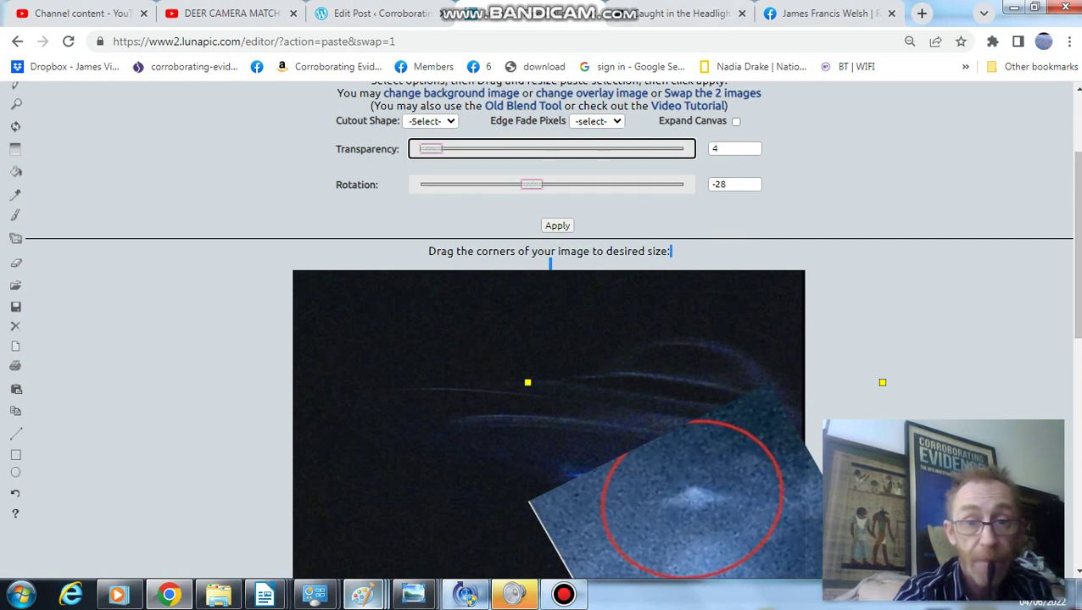
left_click_drag(430, 149, 494, 149)
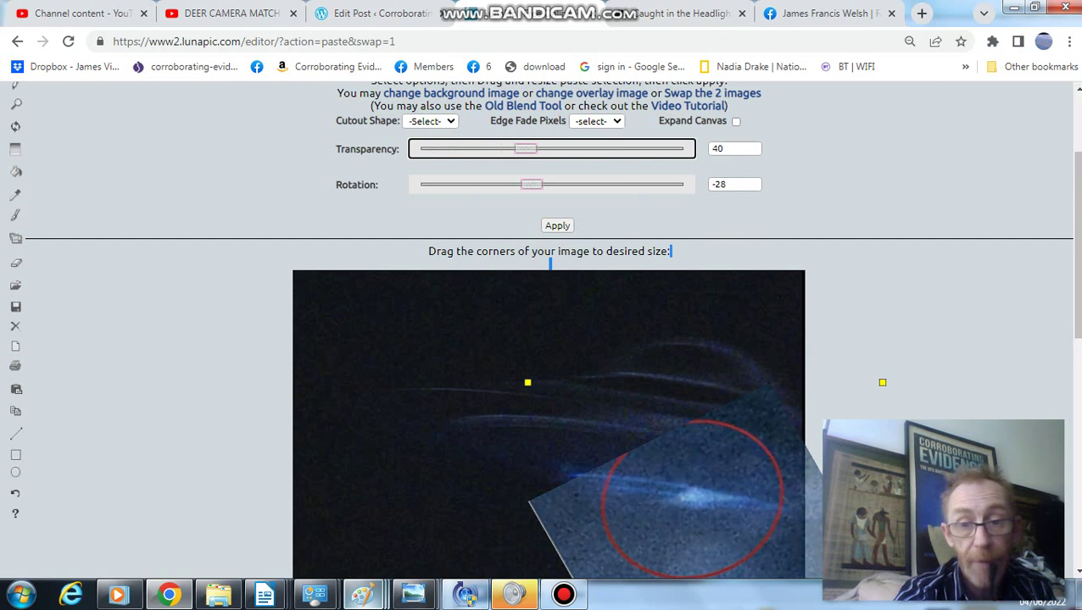
key("Home")
key("Page_Up")
key("Page_Up")
key("Page_Up")
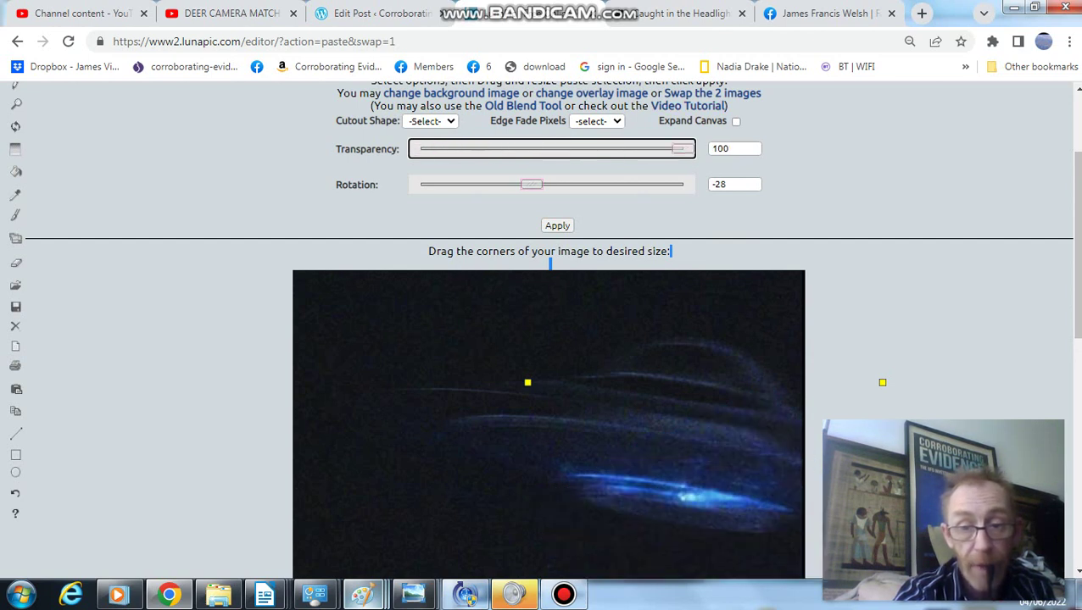
key("Page_Down")
key("Page_Down")
key("Page_Down")
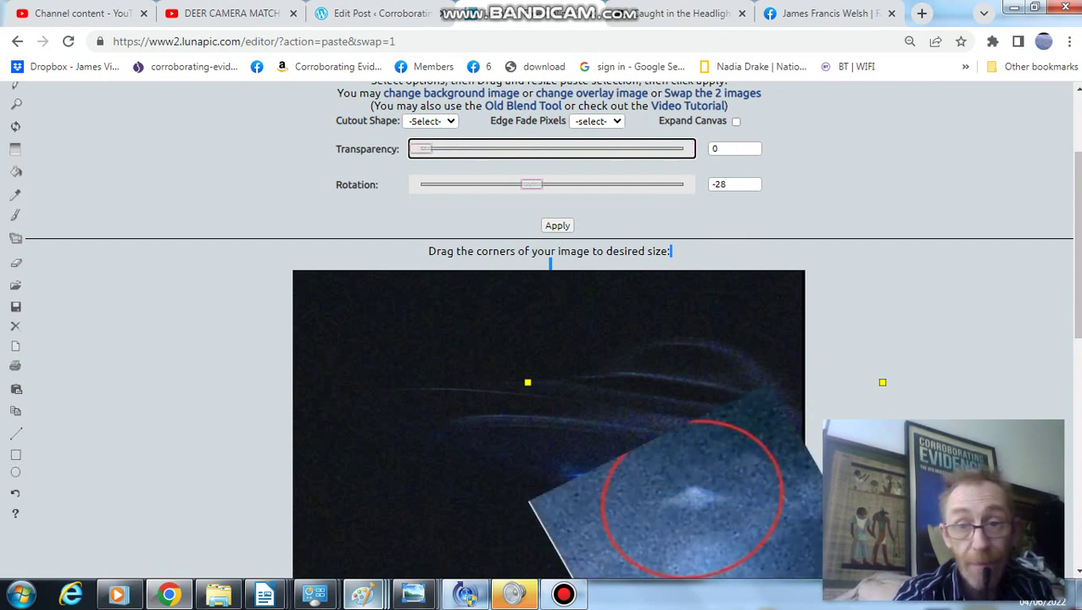
key("Page_Up")
key("Page_Up")
key("Page_Up")
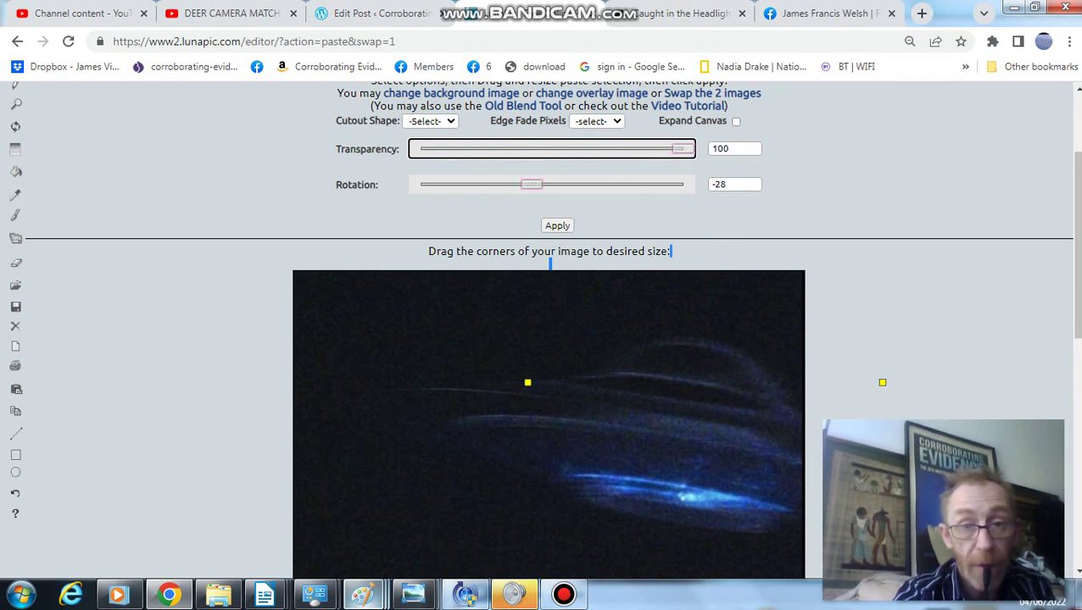
key("Page_Down")
key("Page_Down")
key("Page_Down")
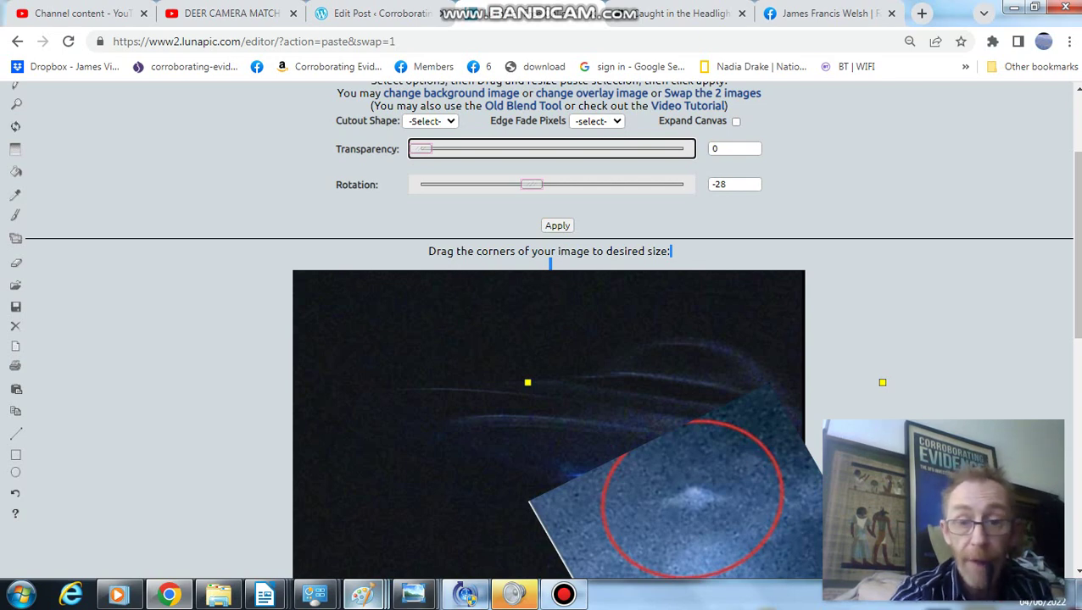
Vary the overlay transparency between mostly faded, half and near zero against the NASA frame.
mouse_move(422, 148)
left_mouse_down()
mouse_move(565, 149)
mouse_move(628, 157)
mouse_move(637, 178)
mouse_move(684, 180)
mouse_move(426, 181)
mouse_move(679, 181)
left_mouse_up()
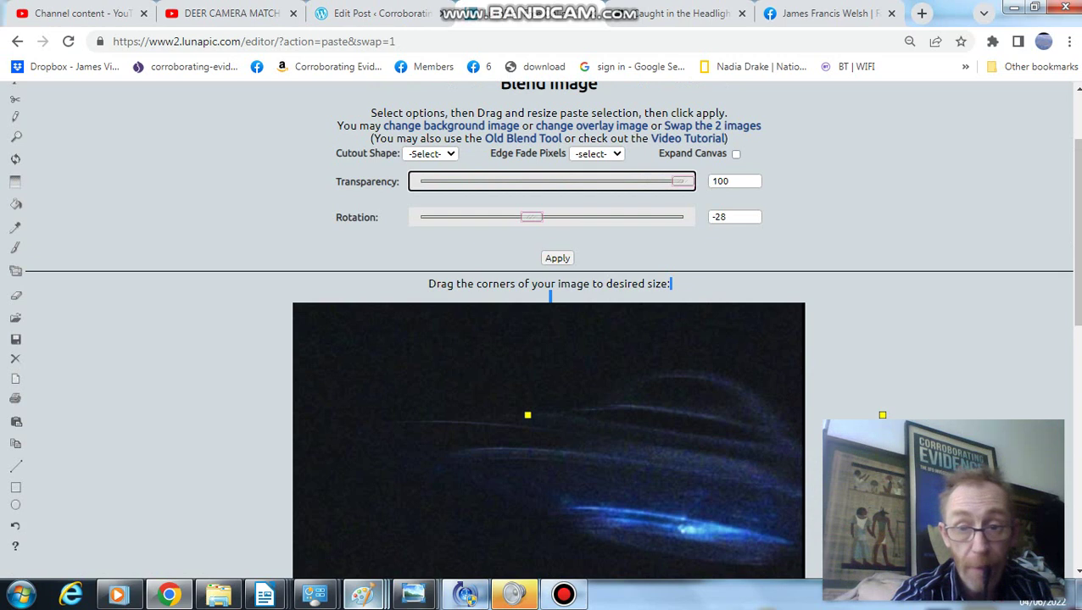
left_click_drag(678, 181, 551, 182)
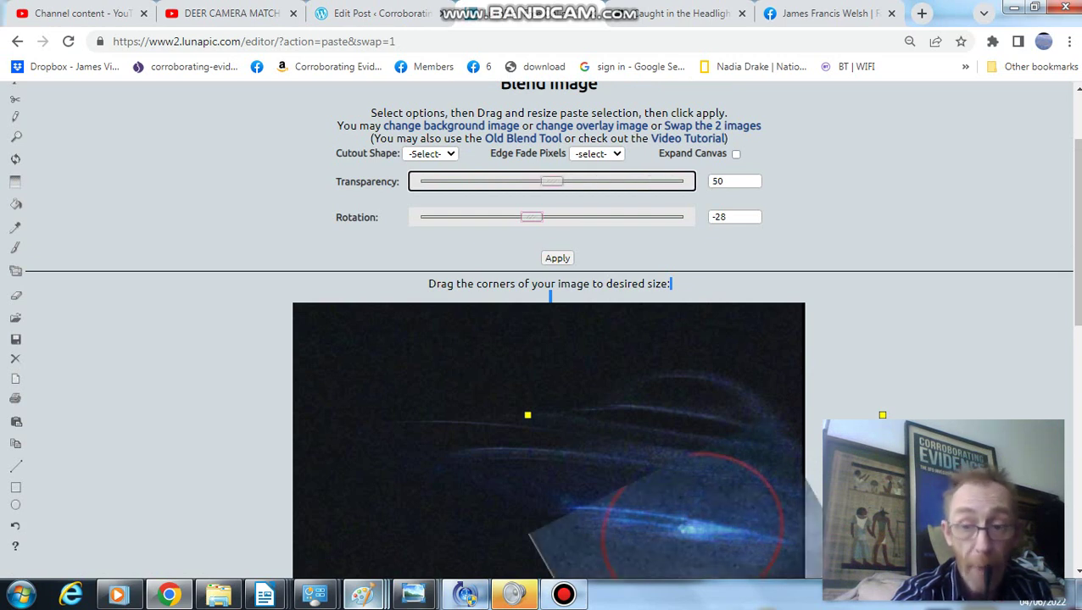
left_click_drag(551, 181, 422, 181)
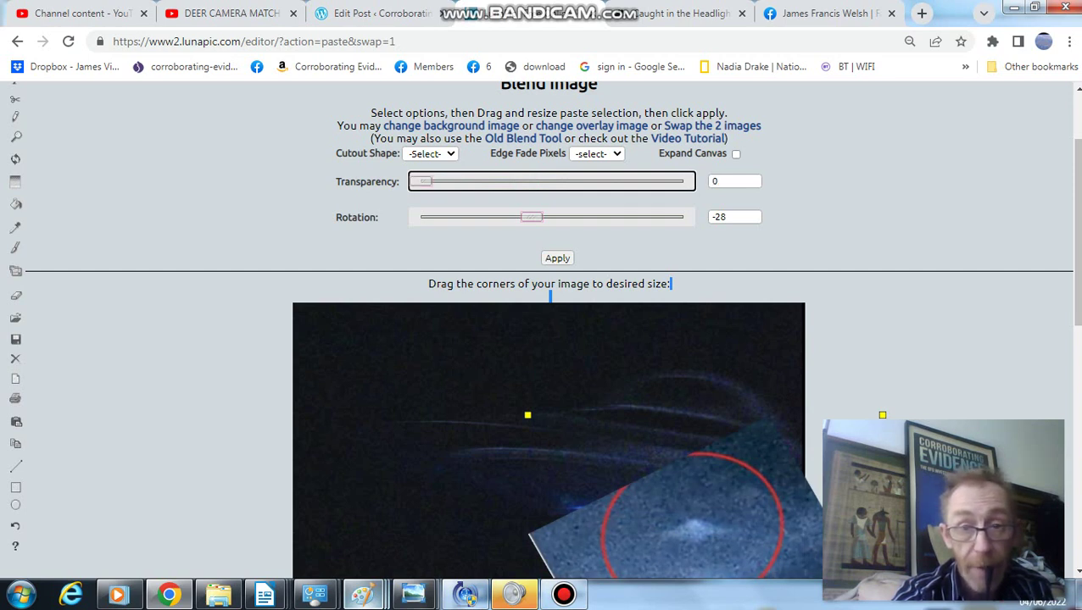
left_click_drag(422, 182, 552, 181)
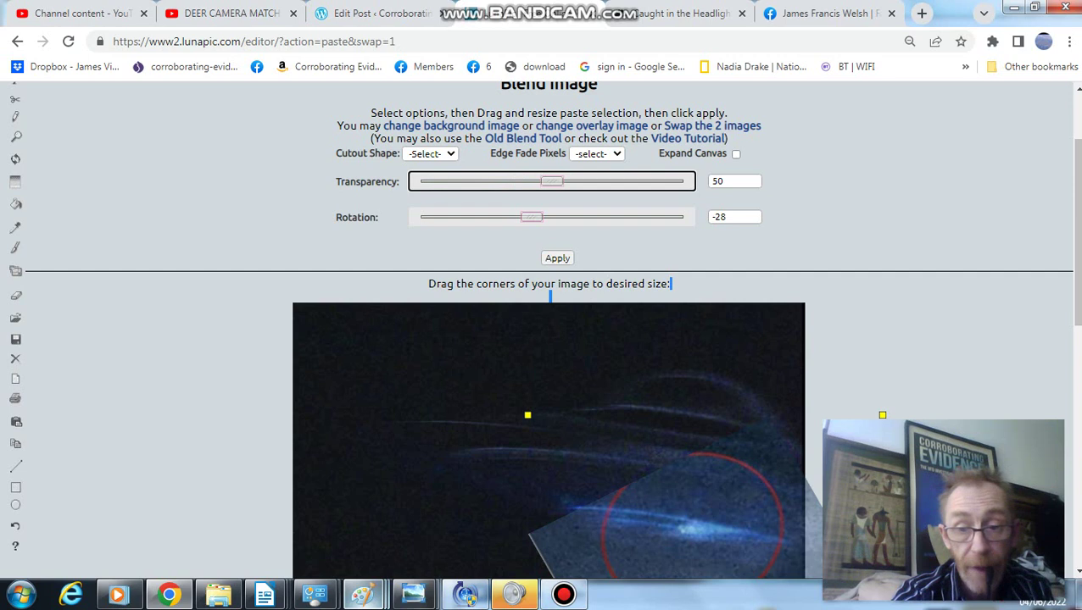
mouse_move(552, 181)
left_mouse_down()
mouse_move(641, 181)
mouse_move(431, 181)
left_mouse_up()
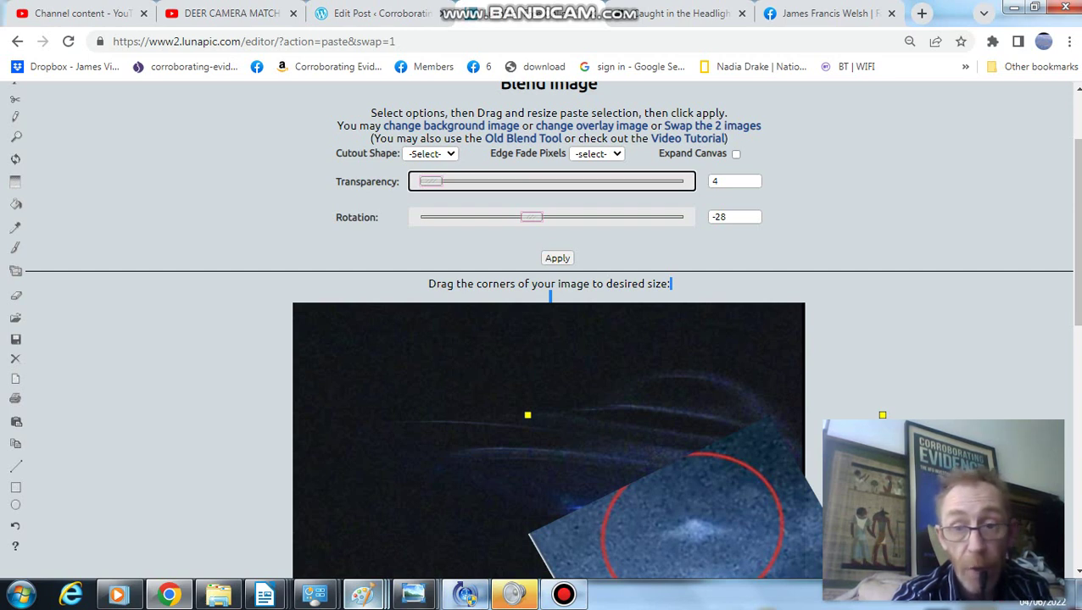
Set overlay transparency to 44 and drag the overlay so the red circle covers the bright streak.
left_click_drag(431, 182, 667, 181)
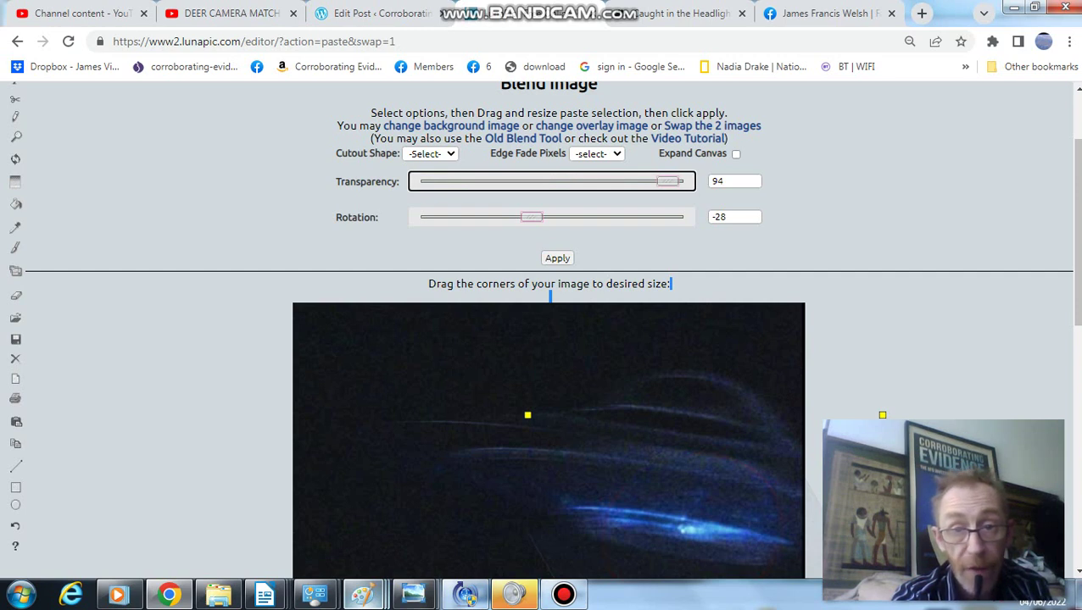
left_click_drag(668, 182, 535, 181)
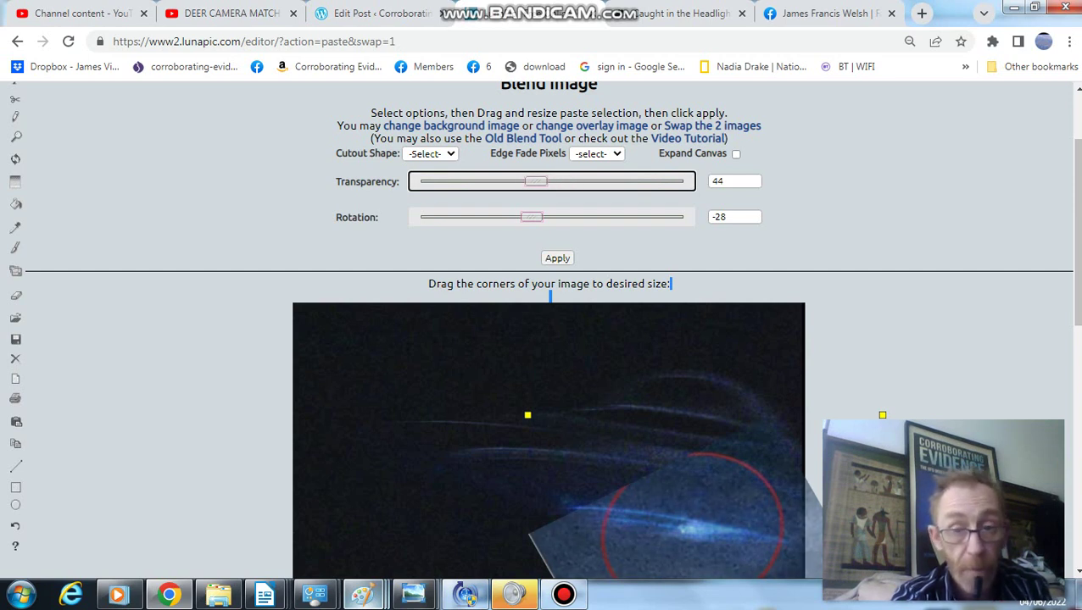
mouse_move(691, 522)
left_mouse_down()
mouse_move(691, 568)
mouse_move(685, 482)
mouse_move(696, 502)
left_mouse_up()
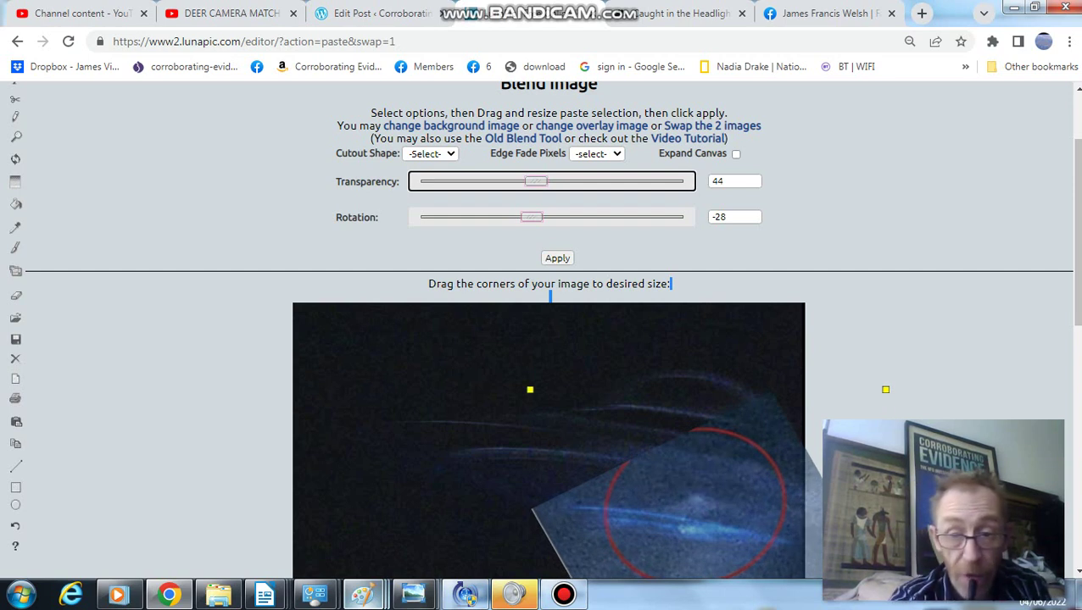
left_click_drag(696, 502, 700, 526)
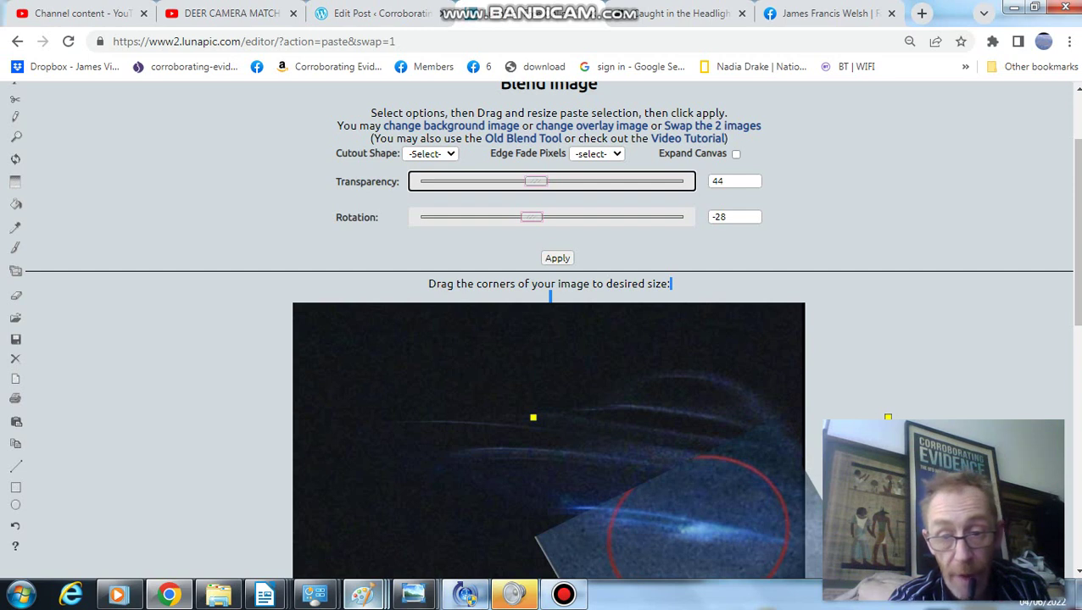
mouse_move(701, 526)
left_mouse_down()
mouse_move(675, 492)
mouse_move(694, 485)
mouse_move(701, 532)
mouse_move(719, 532)
left_mouse_up()
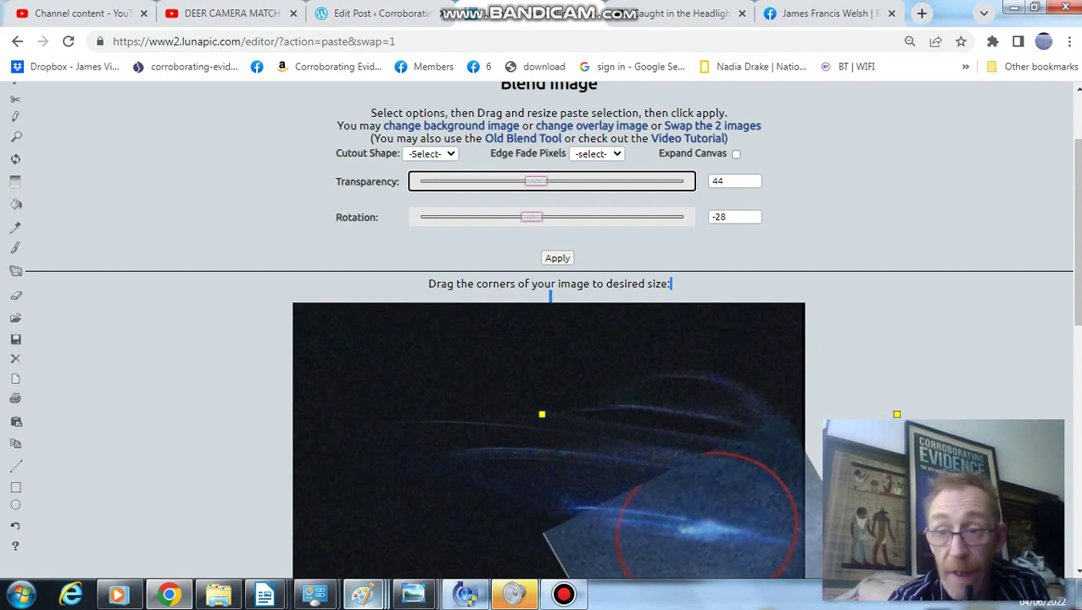
Resize the overlay slightly by dragging its bottom-left corner handle.
scroll(542, 331, "down", 1)
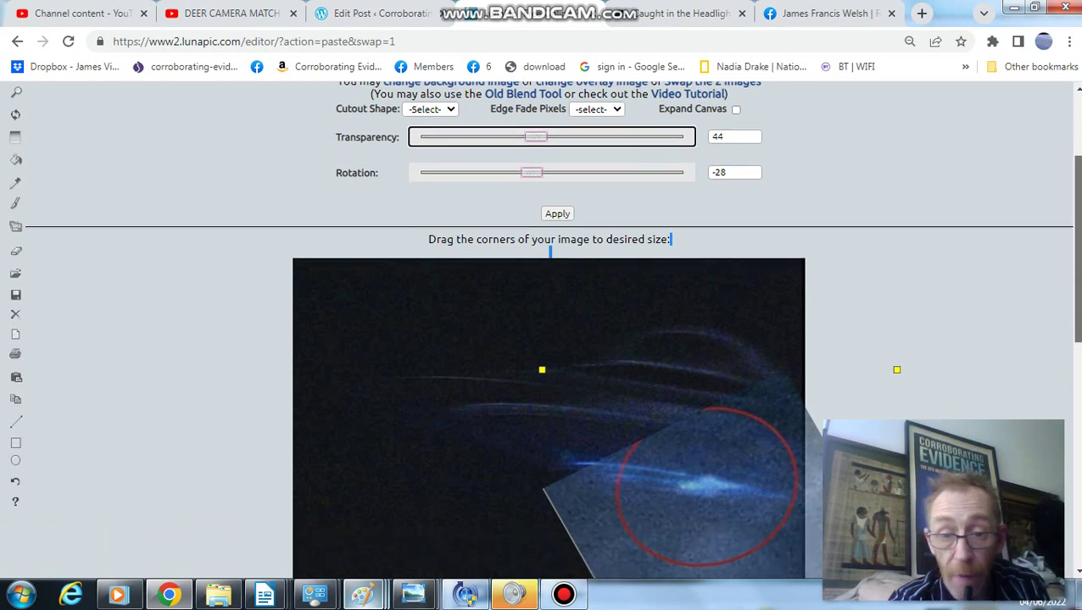
scroll(542, 331, "down", 2)
scroll(543, 331, "down", 2)
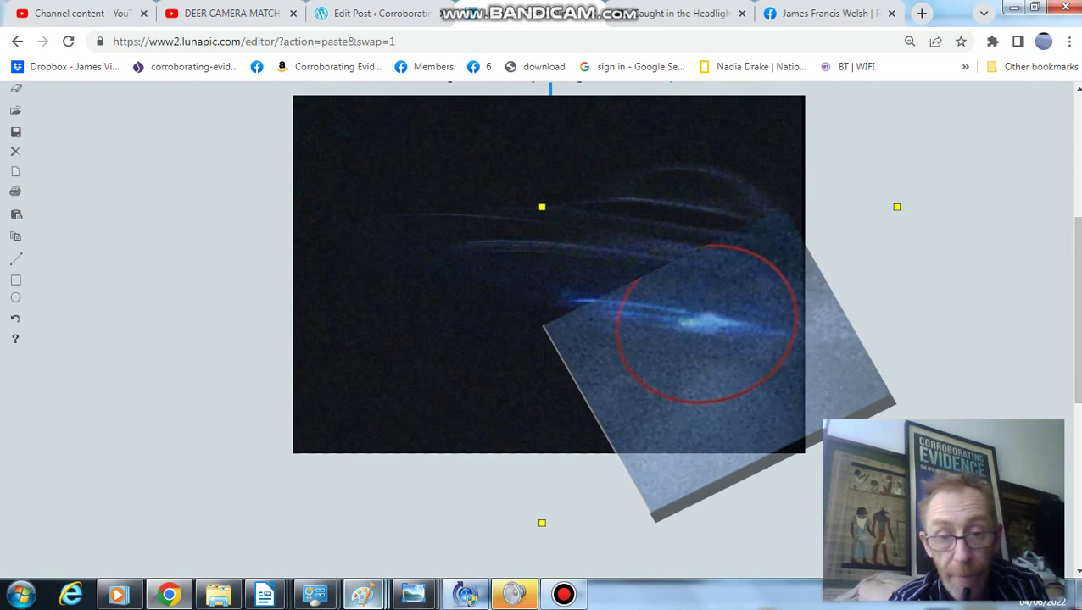
left_click_drag(542, 523, 546, 501)
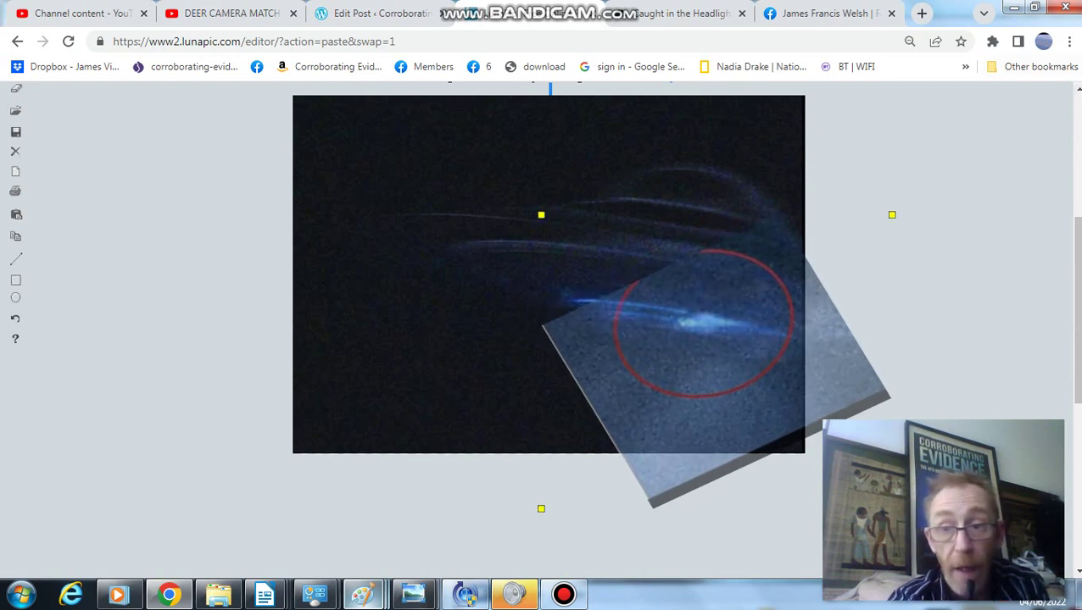
Nudge the overlay transparency to 43.
scroll(543, 309, "up", 1)
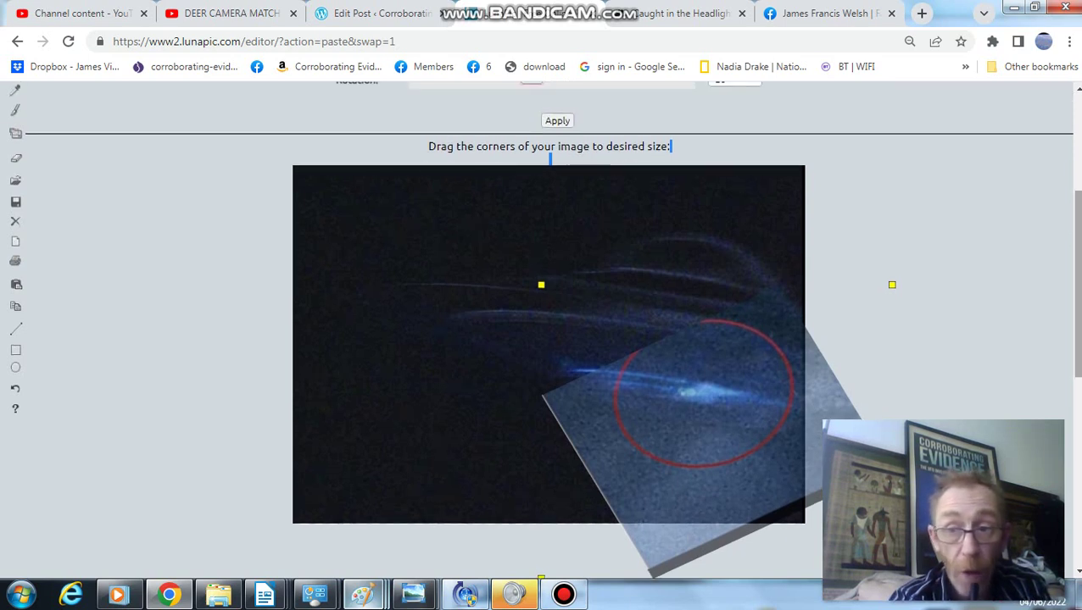
scroll(542, 331, "up", 1)
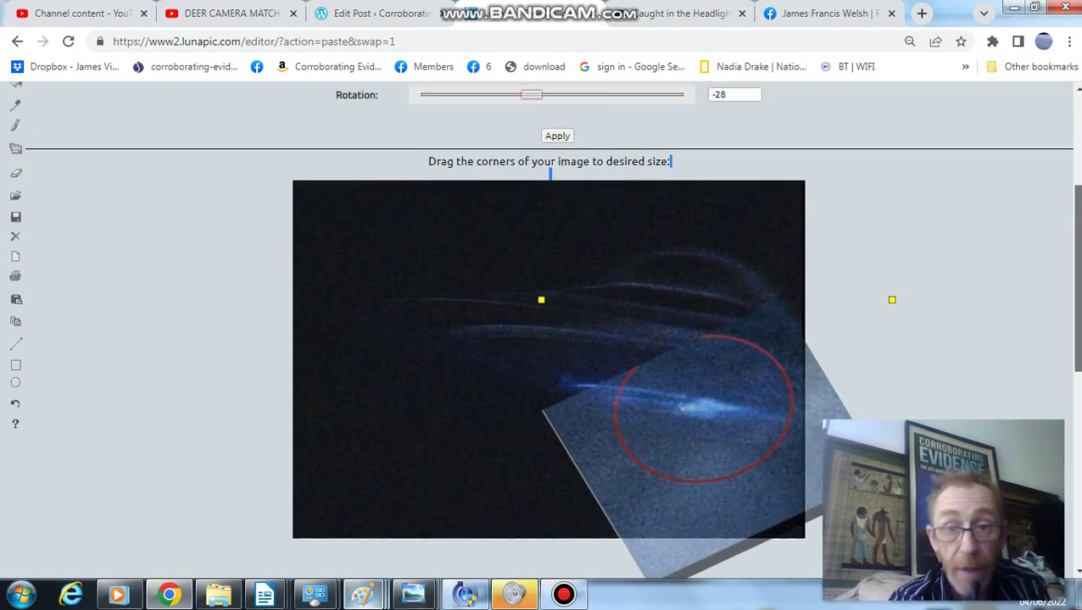
scroll(543, 331, "up", 1)
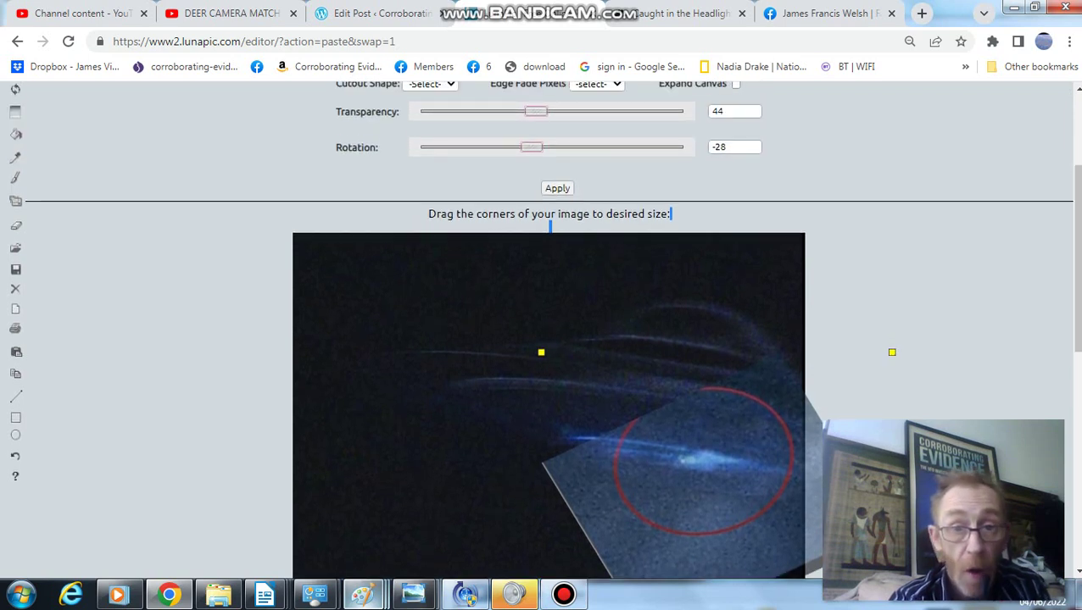
left_click(535, 111)
scroll(543, 330, "up", 2)
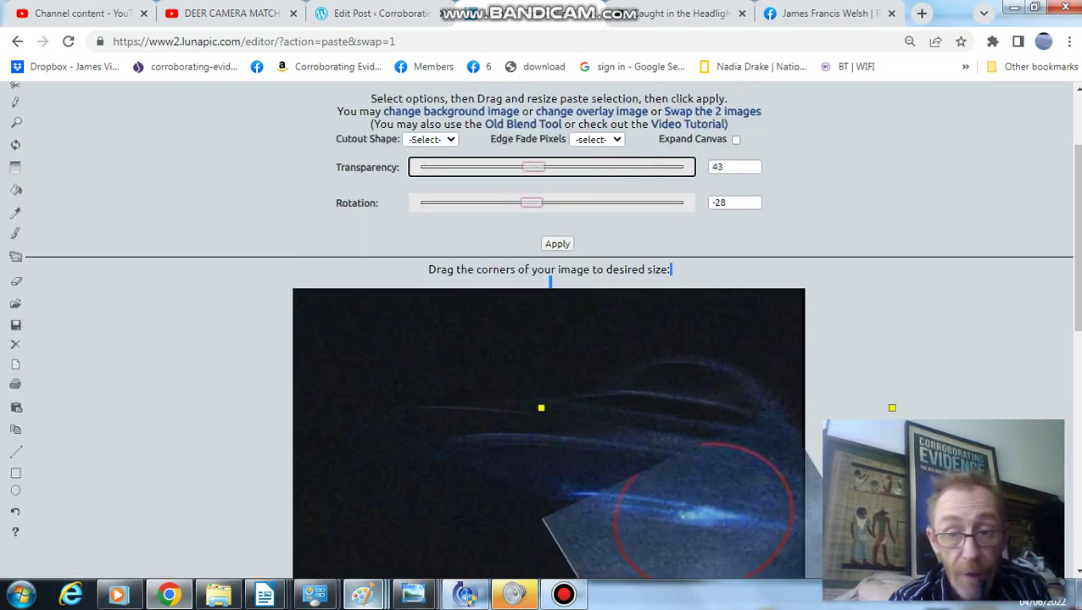
Drag overlay transparency repeatedly between 0 and 100, leaving it hidden at 100.
left_click(664, 167)
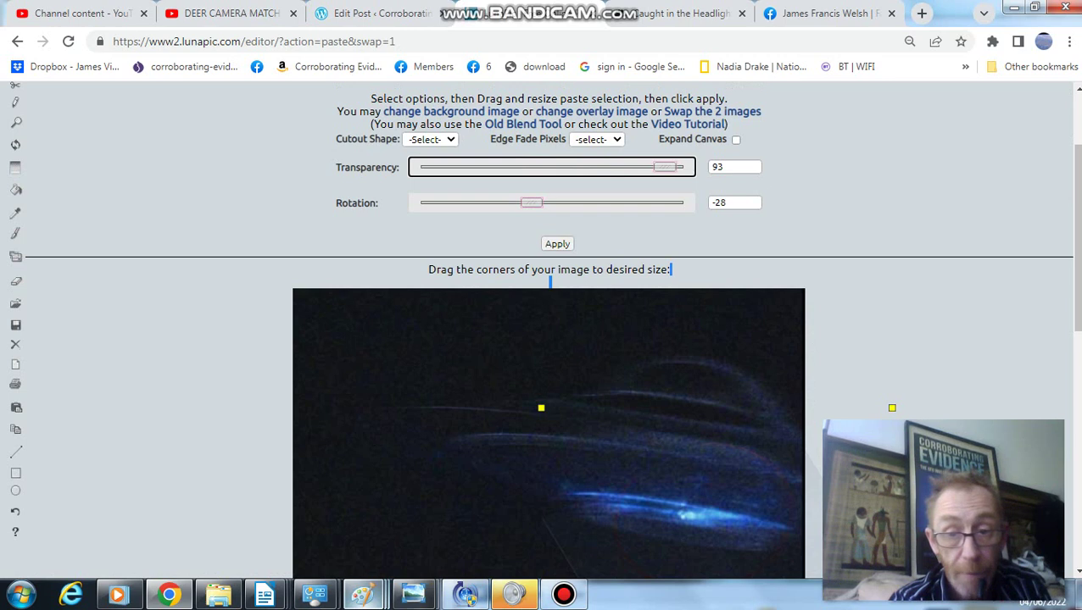
left_click_drag(664, 167, 429, 167)
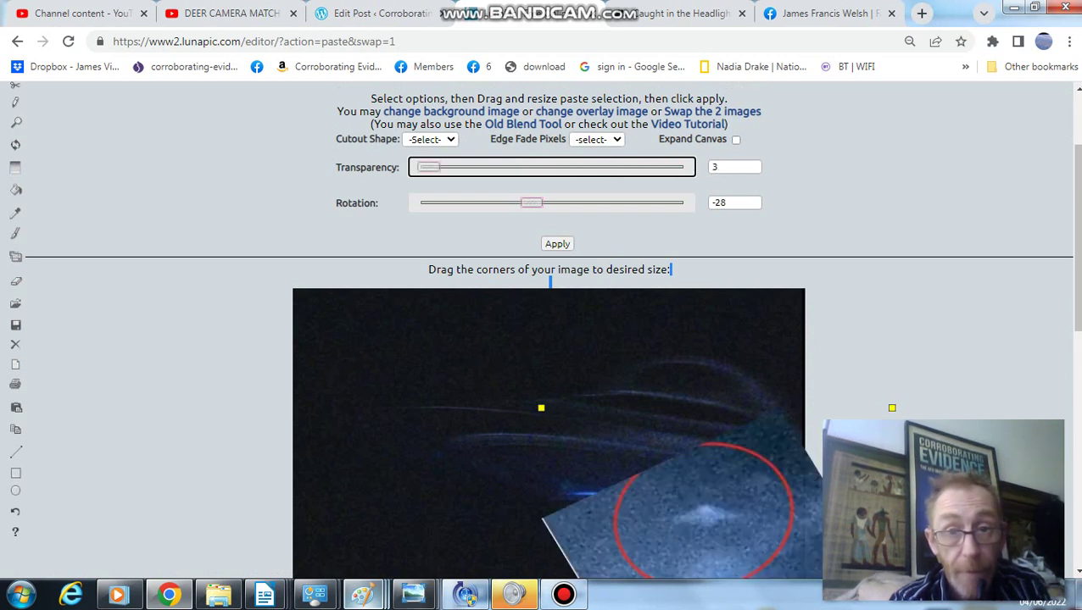
left_click_drag(428, 167, 680, 167)
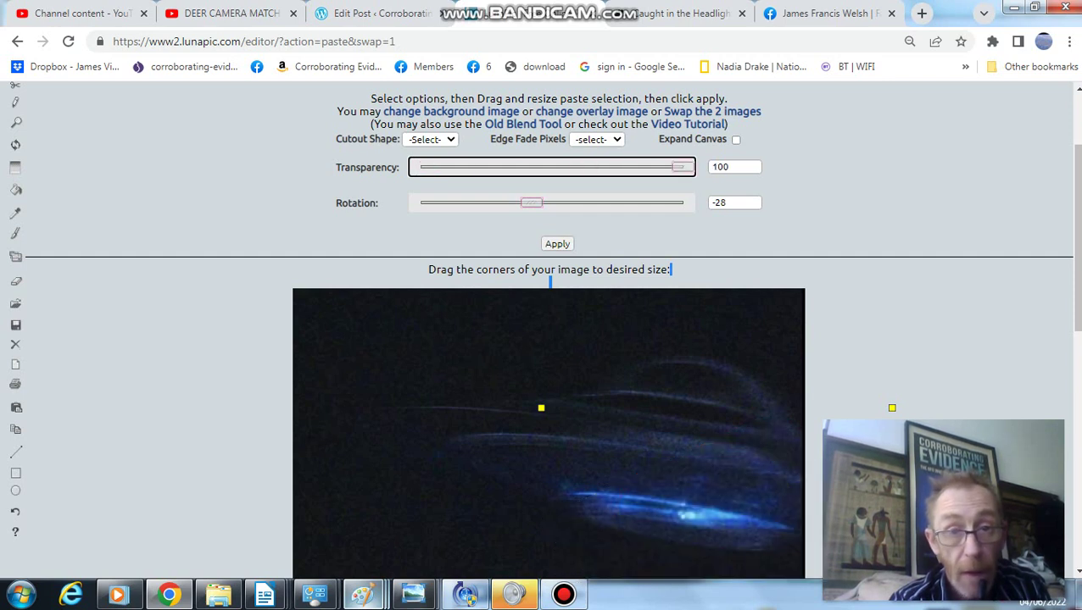
left_click_drag(679, 167, 422, 167)
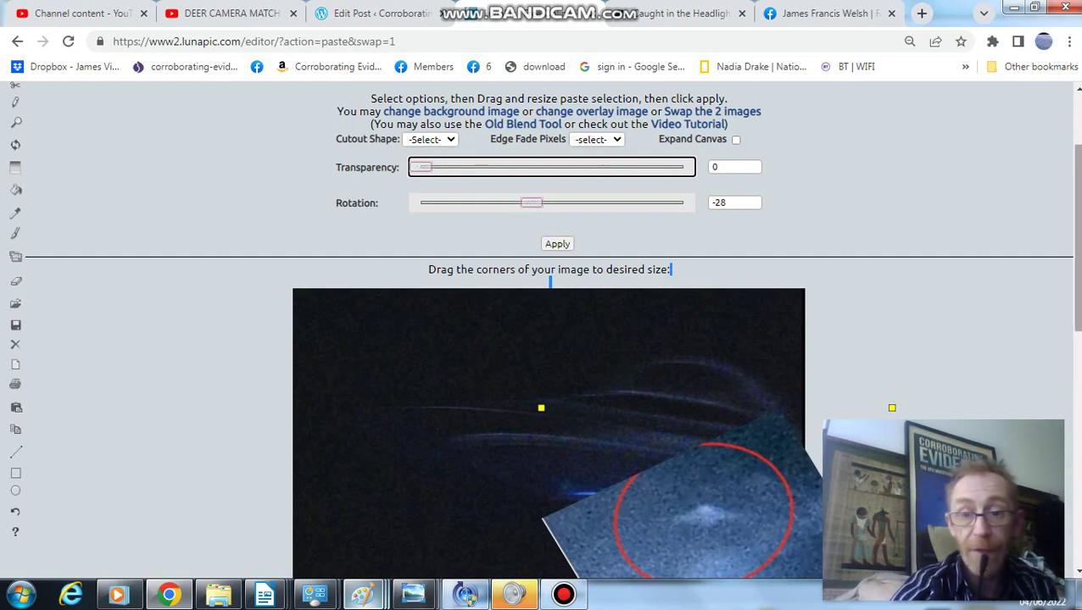
scroll(543, 331, "down", 3)
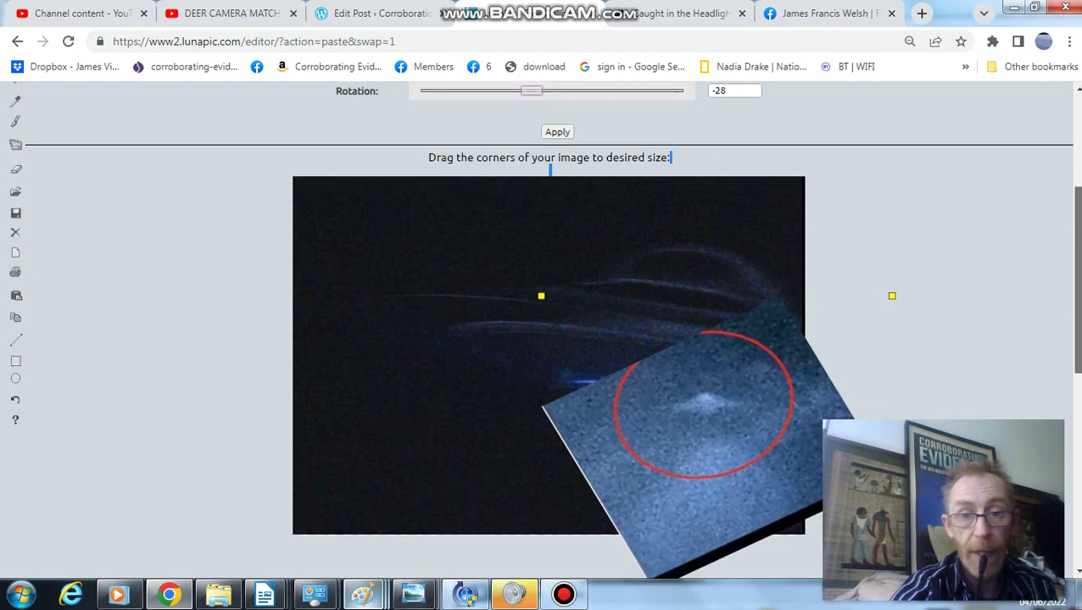
scroll(543, 331, "up", 1)
scroll(543, 331, "down", 1)
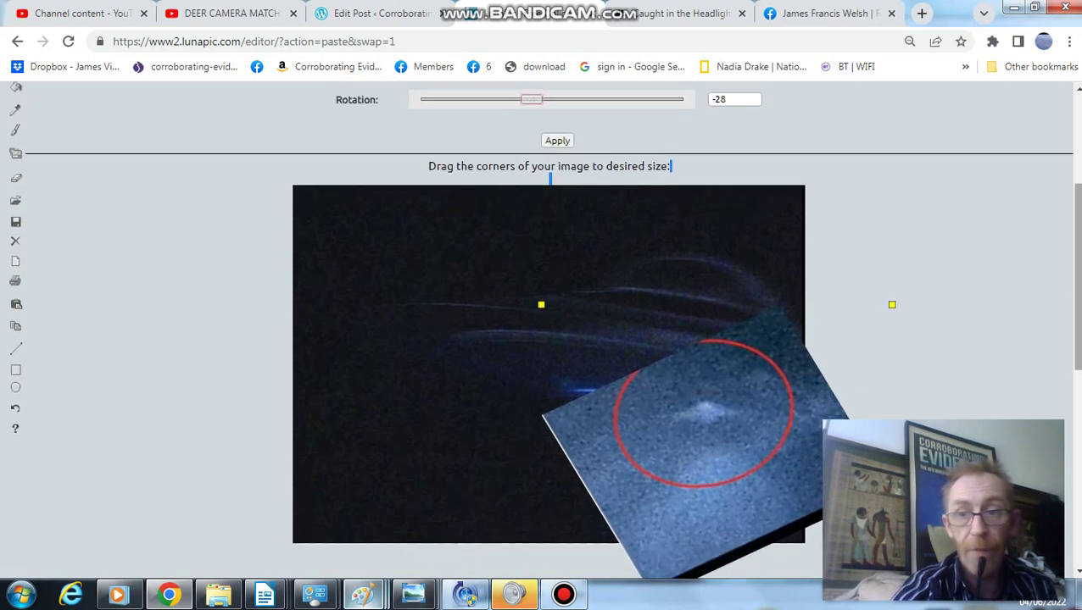
scroll(543, 331, "up", 1)
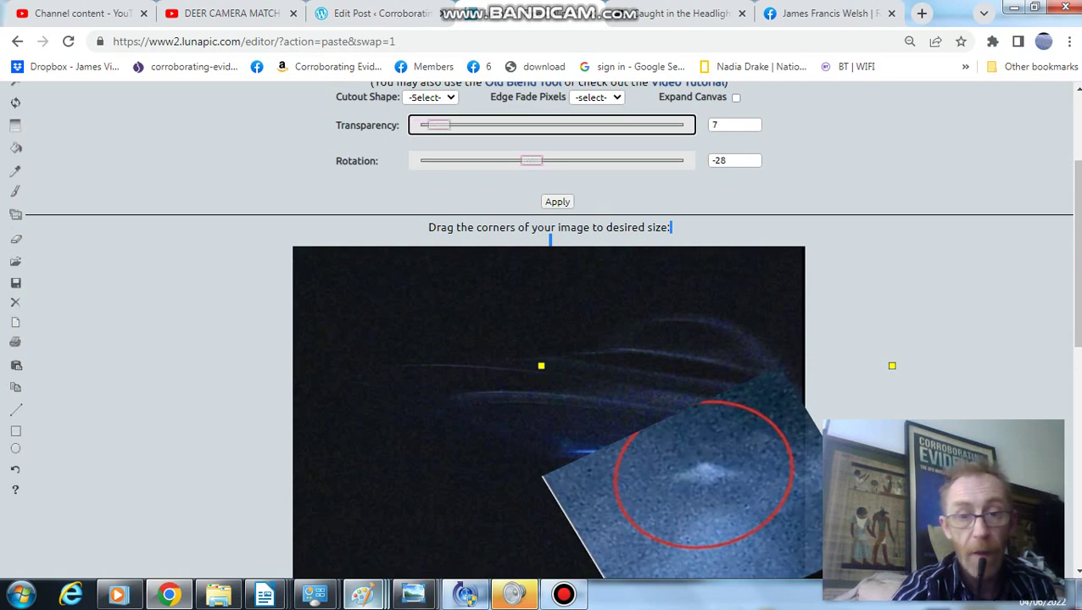
scroll(542, 330, "up", 1)
left_click_drag(421, 146, 678, 146)
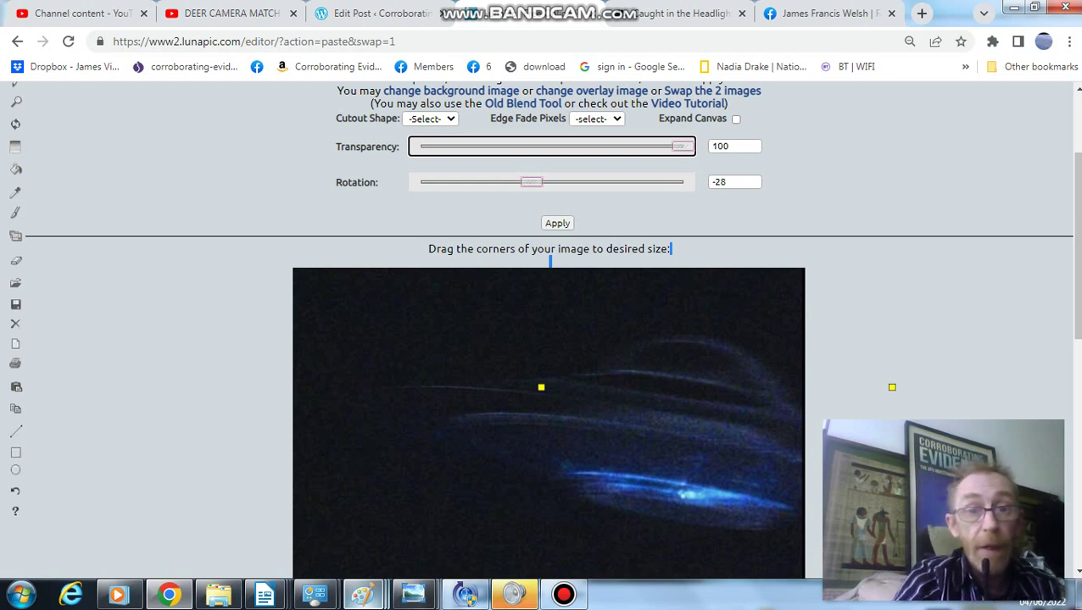
Fade the red-circled overlay between 0 and 100 several times, then settle it at 46 transparency.
left_click(531, 182)
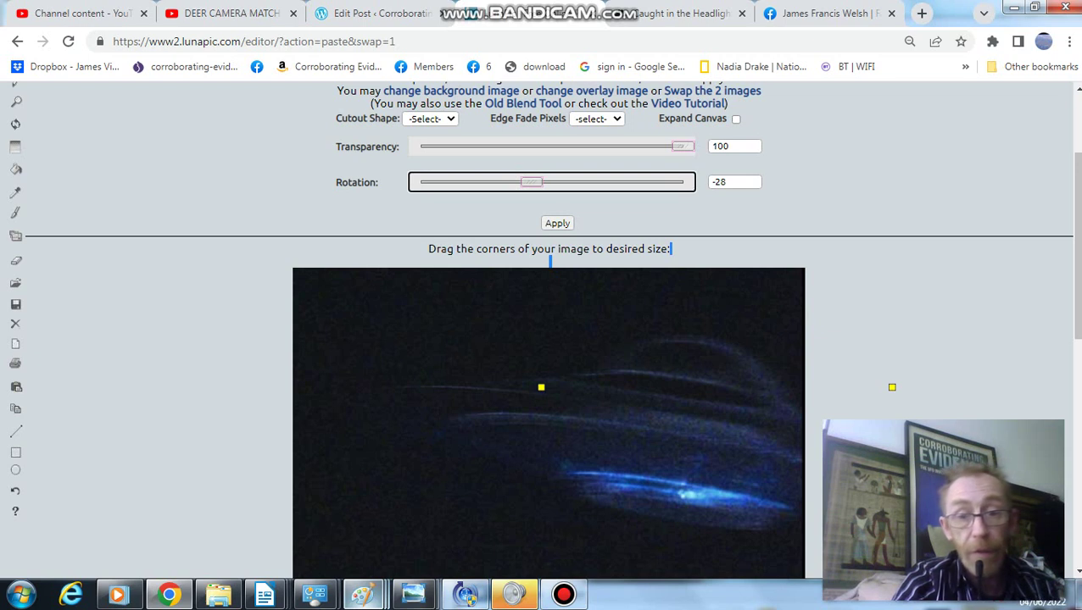
left_click_drag(678, 146, 578, 146)
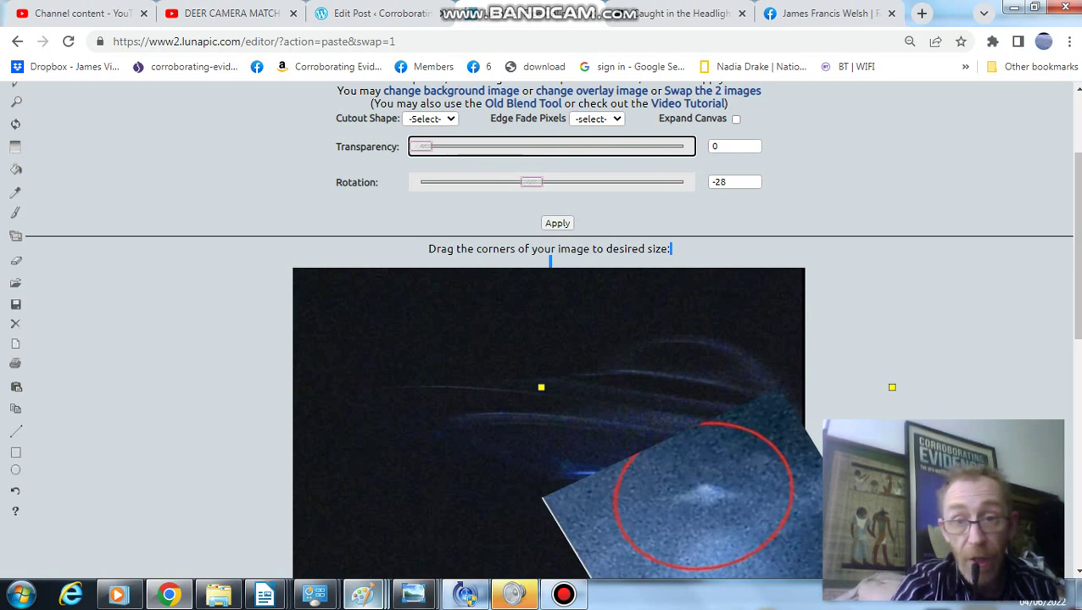
left_click_drag(421, 146, 678, 146)
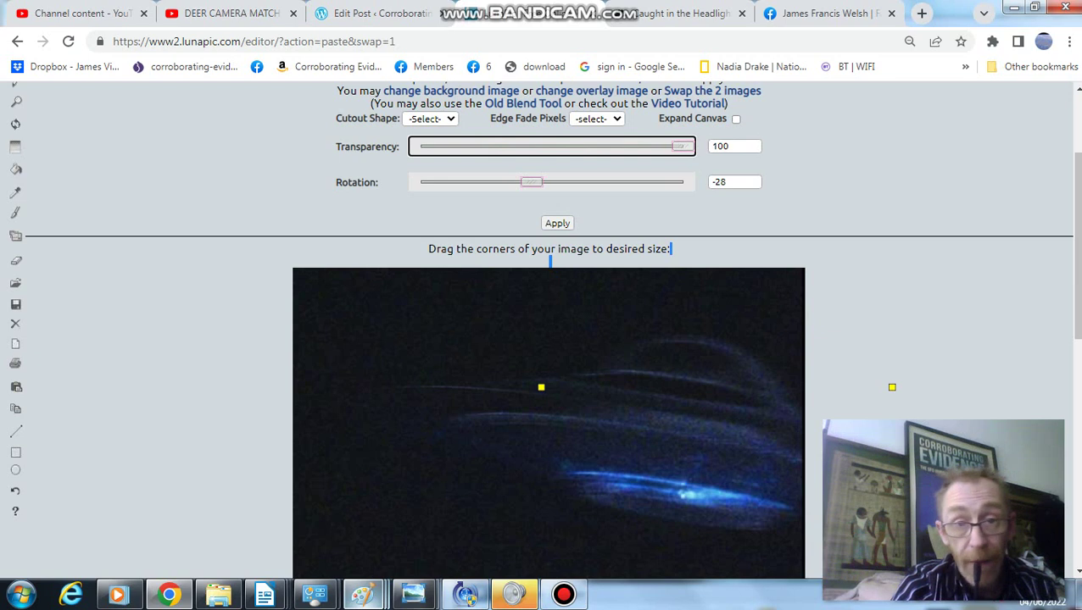
left_click_drag(679, 146, 424, 146)
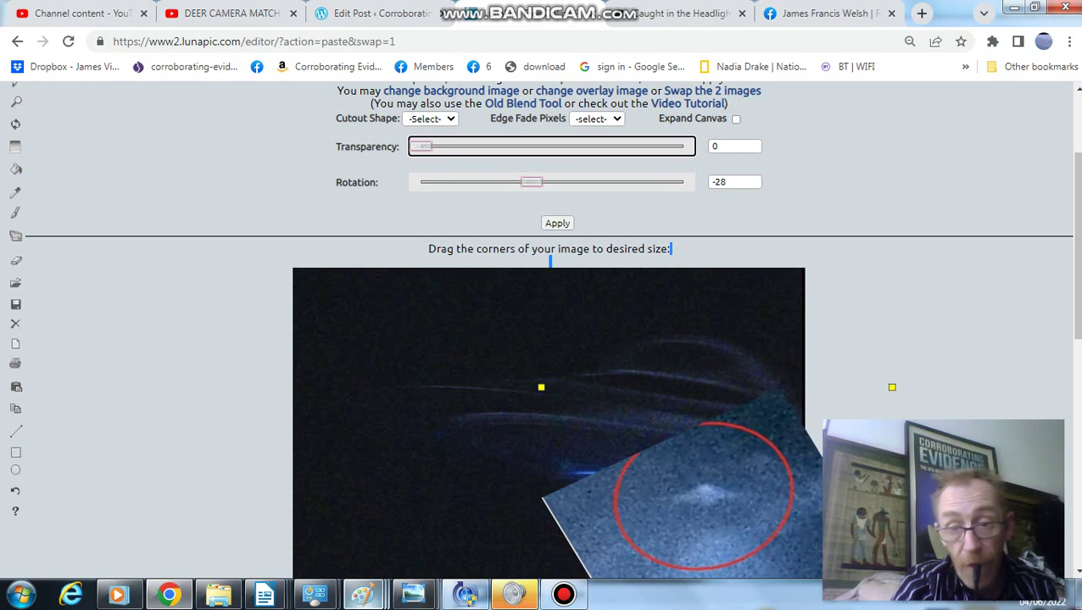
left_click_drag(422, 146, 679, 146)
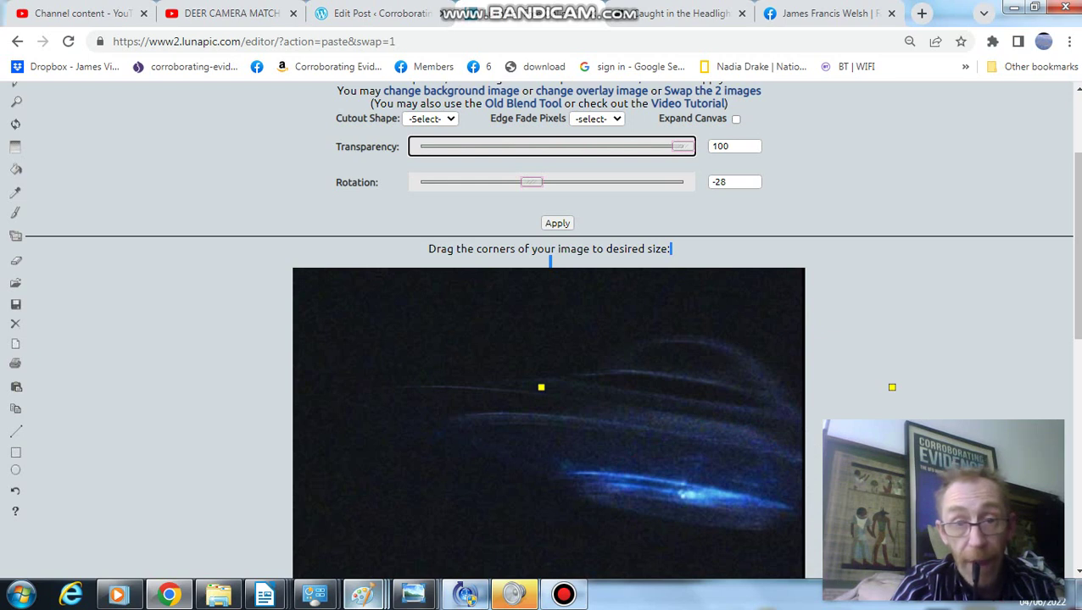
left_click_drag(678, 146, 421, 146)
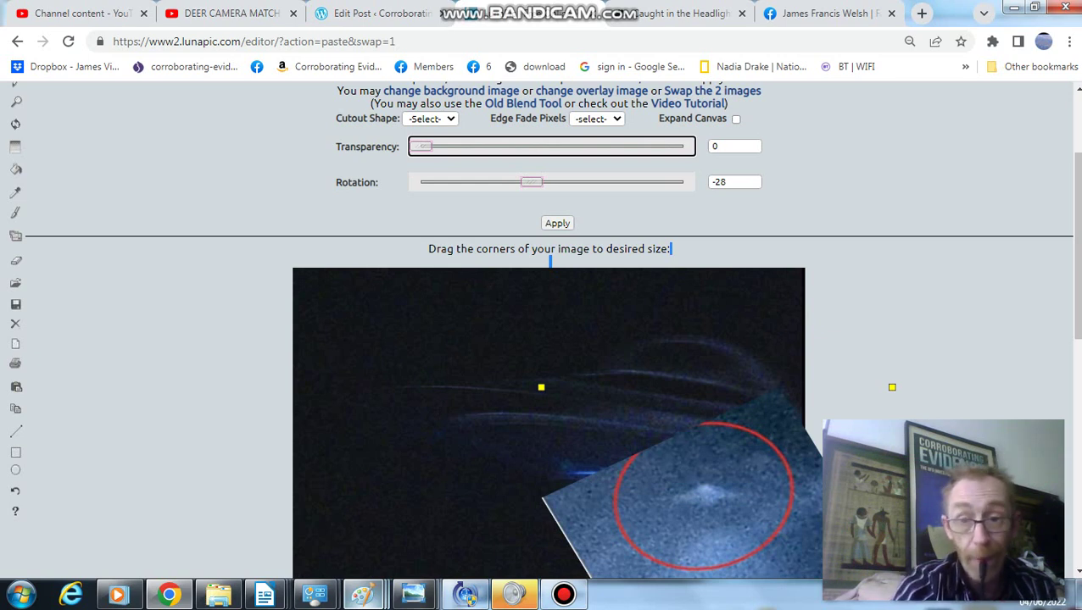
left_click_drag(422, 145, 680, 146)
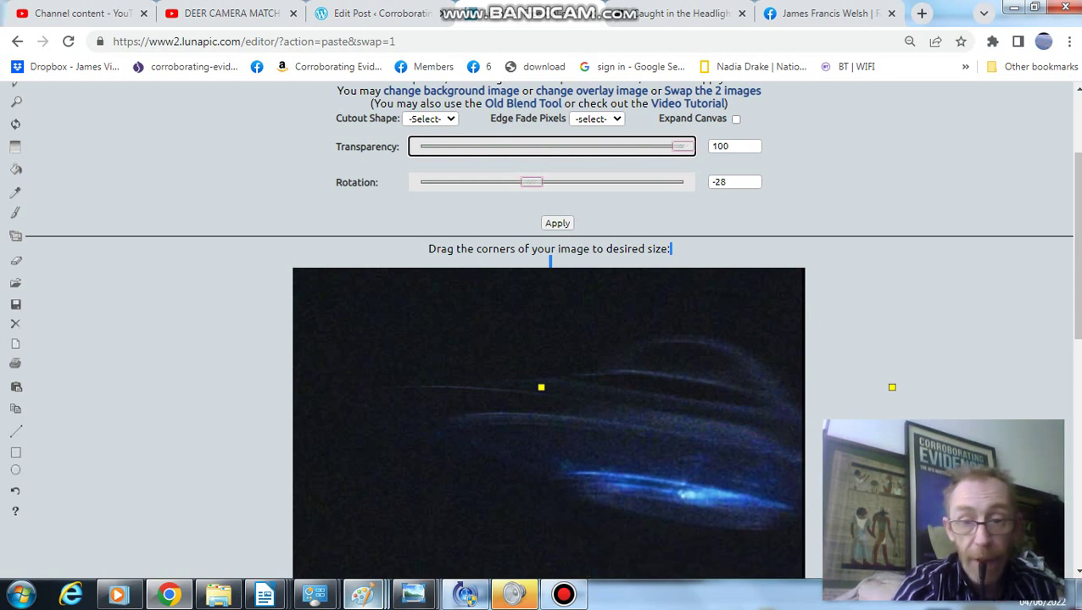
left_click_drag(679, 146, 421, 146)
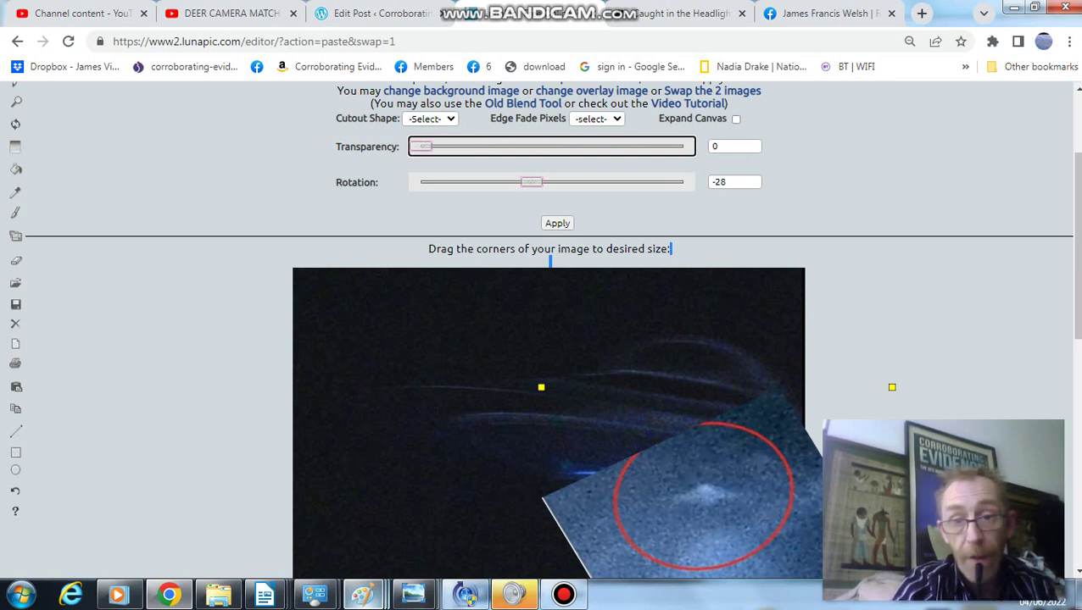
mouse_move(421, 146)
left_mouse_down()
mouse_move(679, 146)
mouse_move(551, 146)
left_mouse_up()
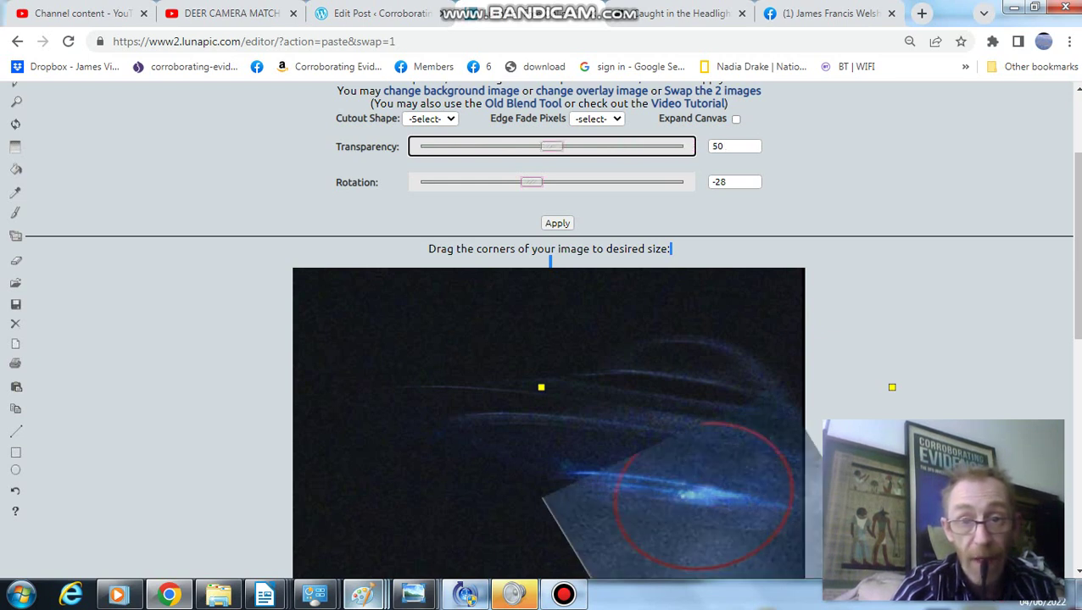
mouse_move(551, 146)
left_mouse_down()
mouse_move(425, 146)
mouse_move(560, 145)
mouse_move(541, 146)
left_mouse_up()
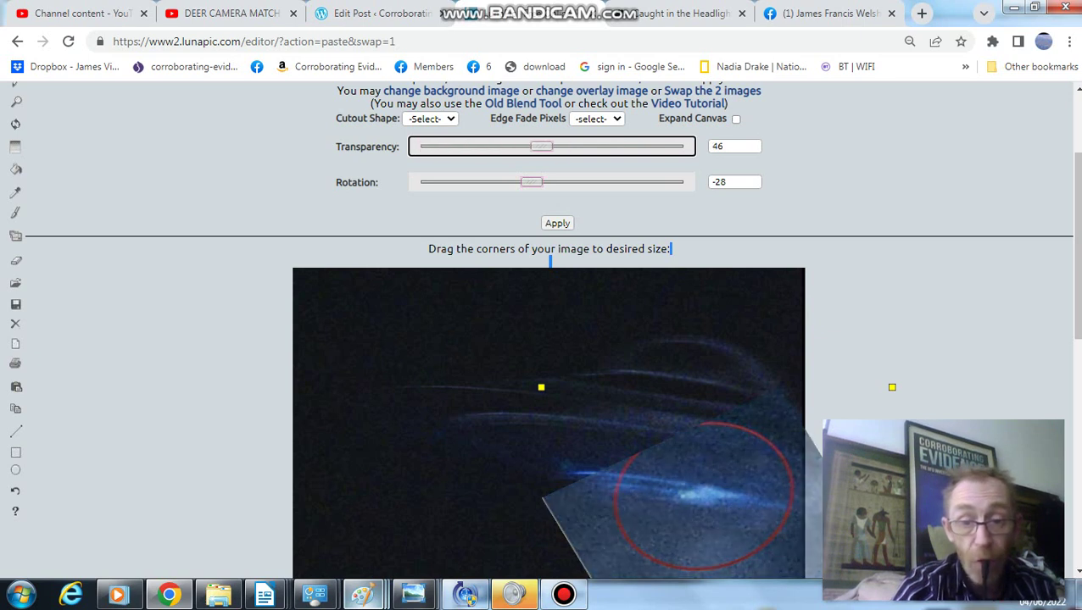
left_click(563, 594)
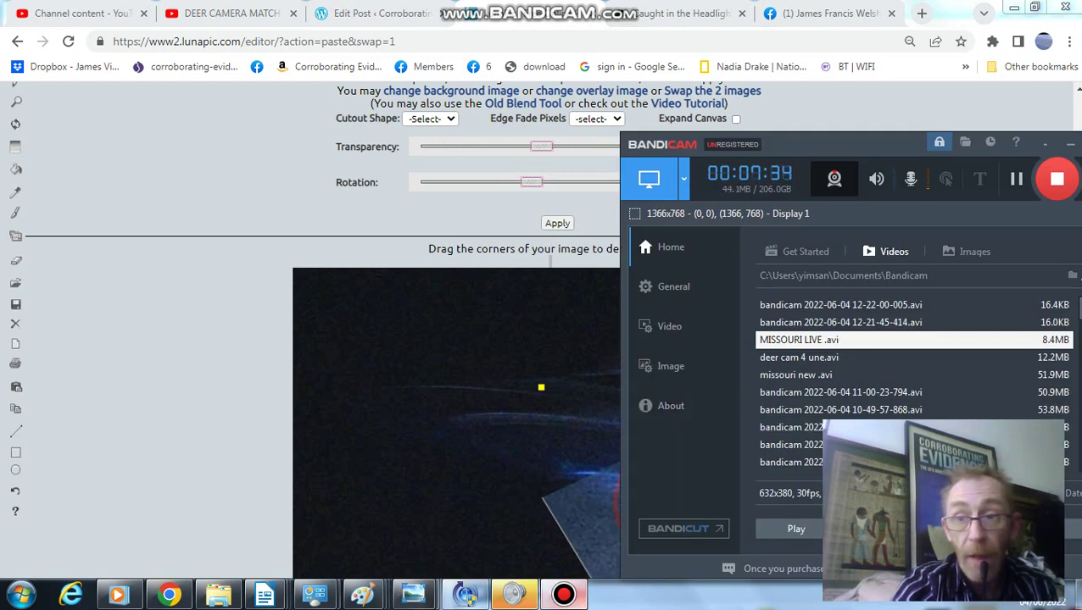
left_click(1070, 144)
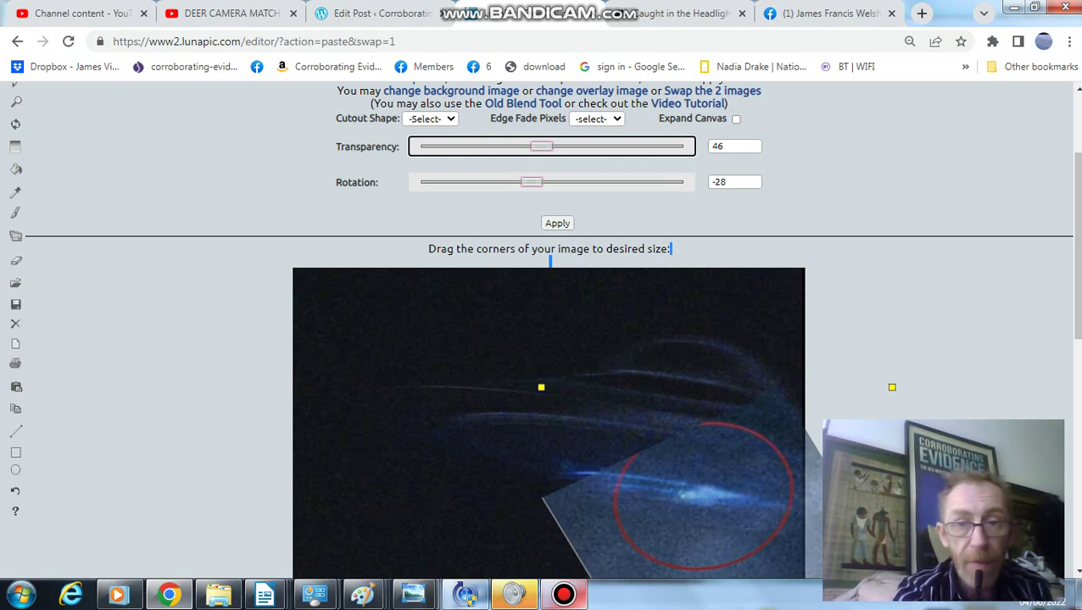
Adjust overlay transparency with arrow keys, Home and Page Up, ending at 100.
key("Right")
key("Right")
key("Right")
key("Right")
key("Right")
key("Right")
key("Left")
key("Left")
key("Left")
key("Left")
key("Left")
key("Left")
key("Left")
key("Left")
key("Left")
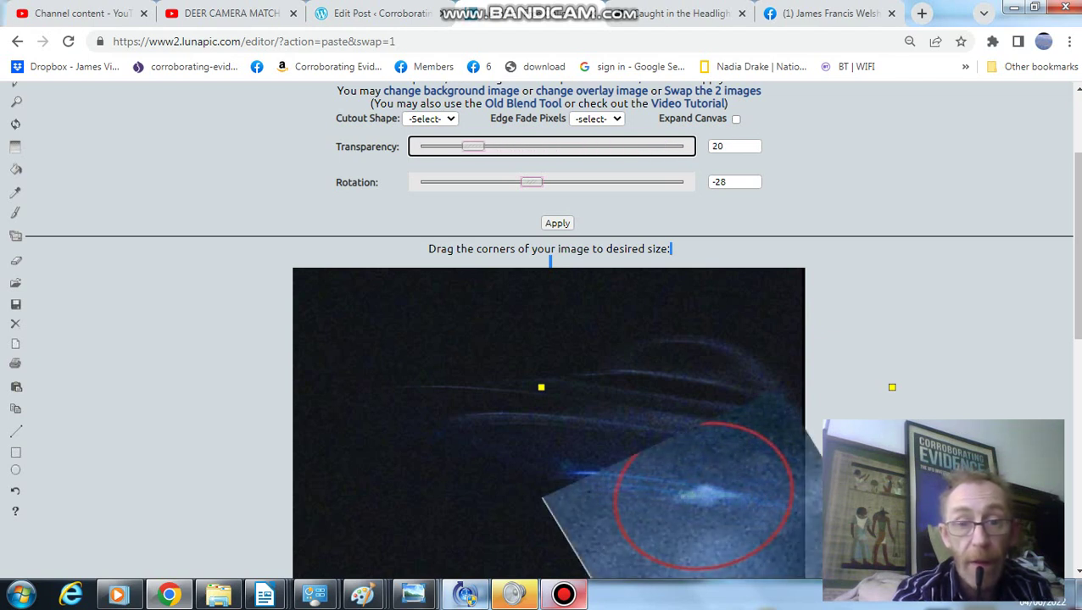
key("Right")
key("Right")
key("Right")
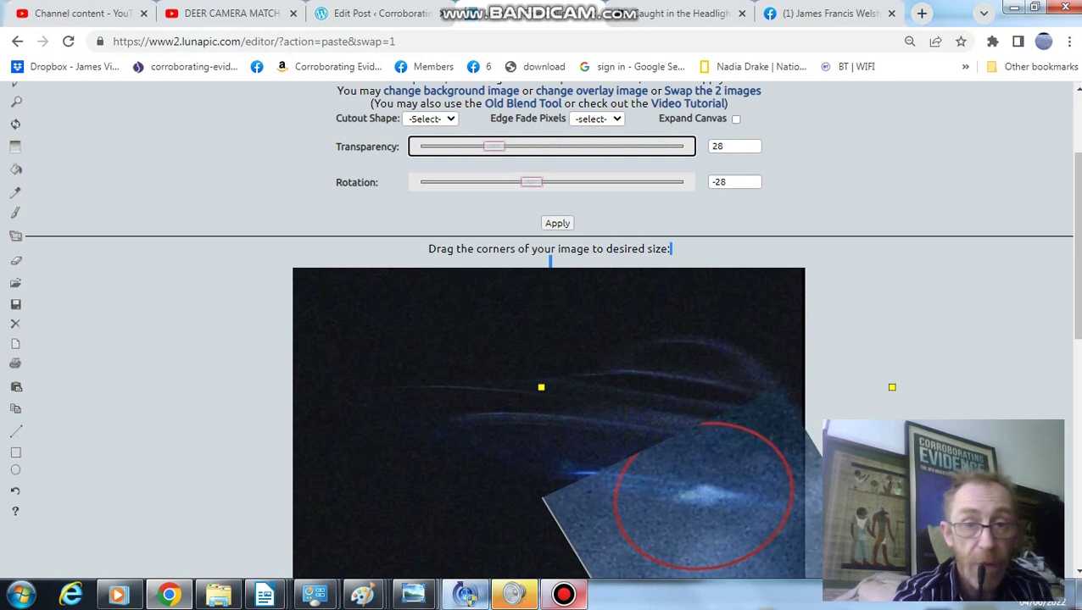
key("Home")
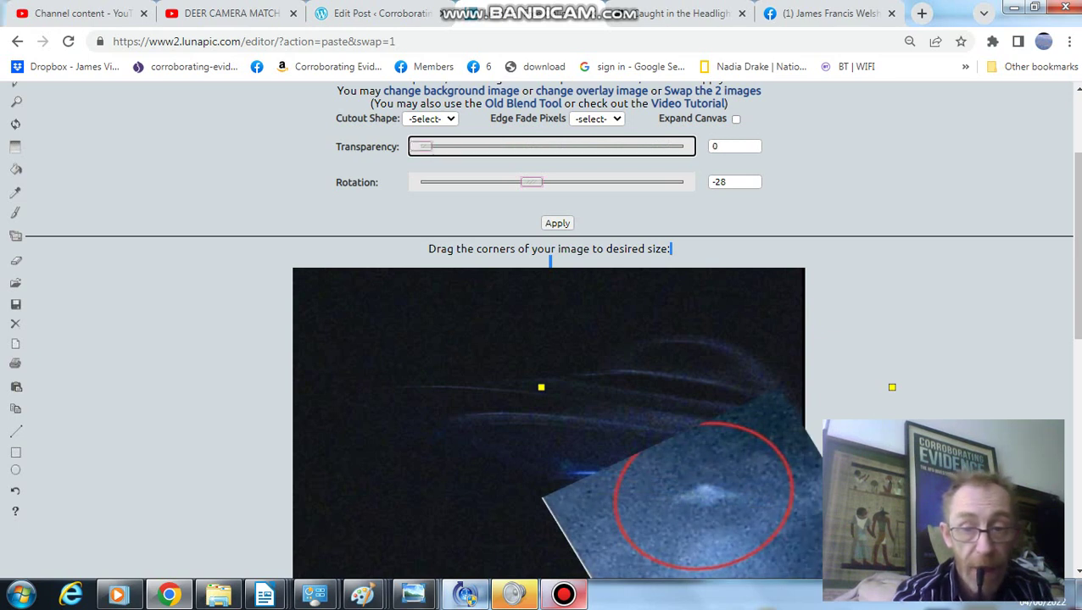
key("Page_Up")
key("Page_Up")
key("Page_Up")
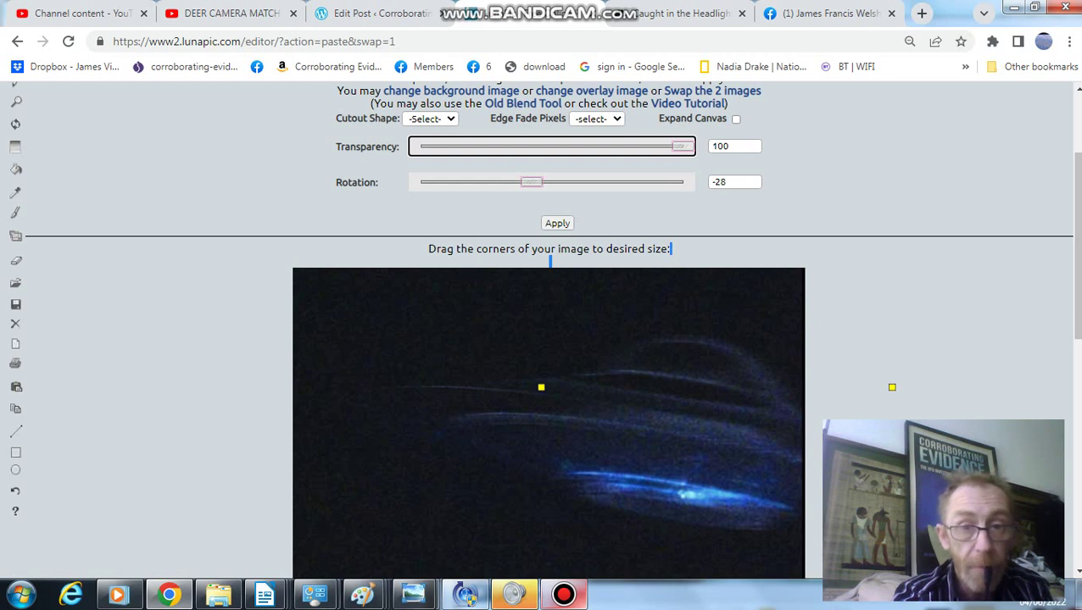
Drag overlay transparency back and forth between 0, 100 and 50, ending fully opaque at 0.
left_click_drag(678, 146, 422, 146)
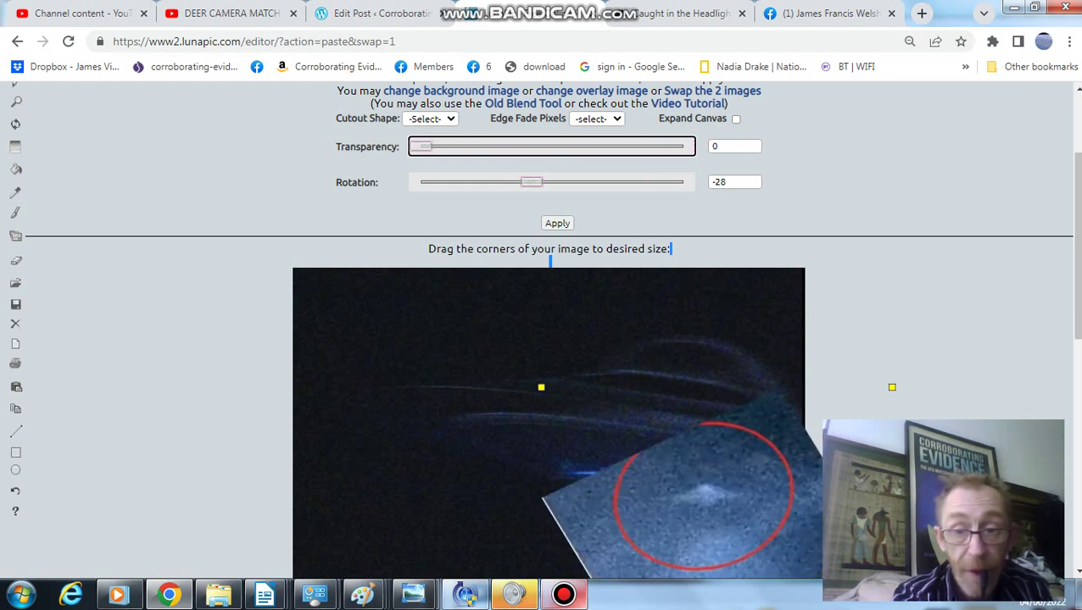
left_click_drag(423, 146, 678, 146)
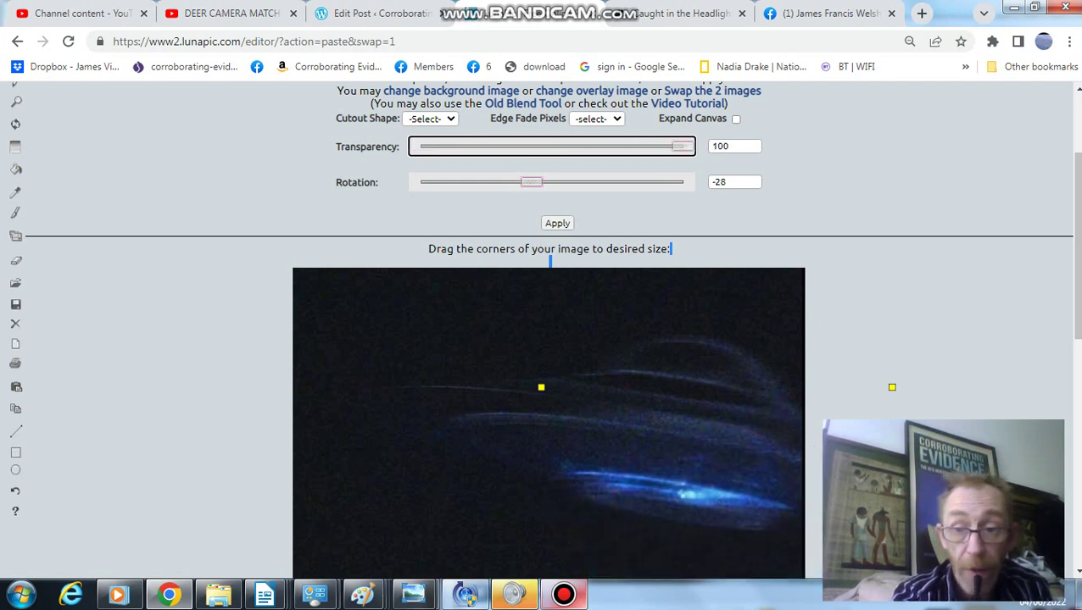
left_click_drag(679, 146, 423, 146)
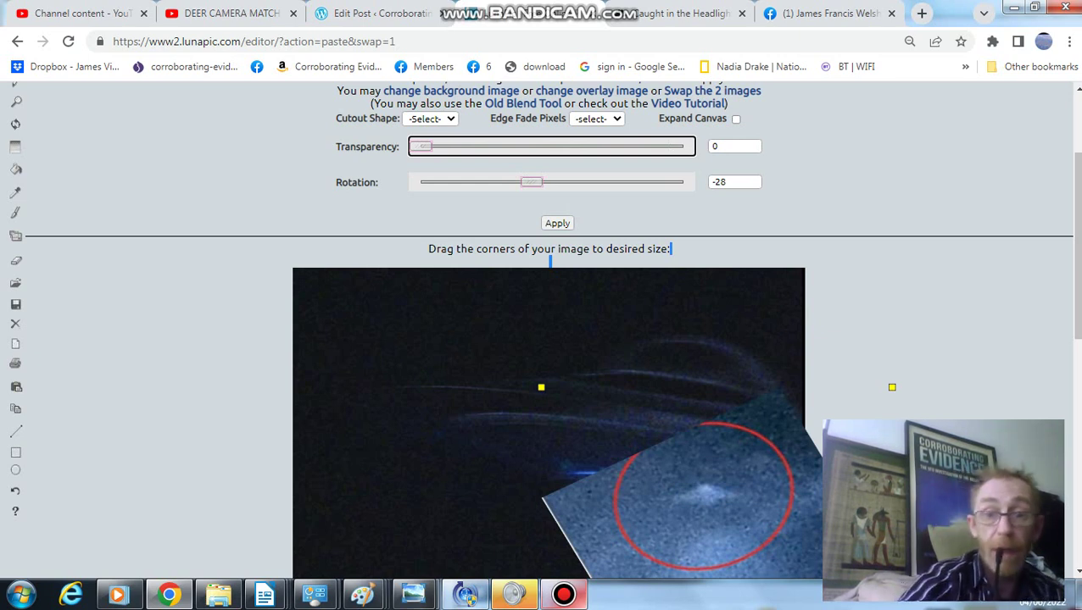
mouse_move(422, 146)
left_mouse_down()
mouse_move(679, 145)
mouse_move(423, 146)
left_mouse_up()
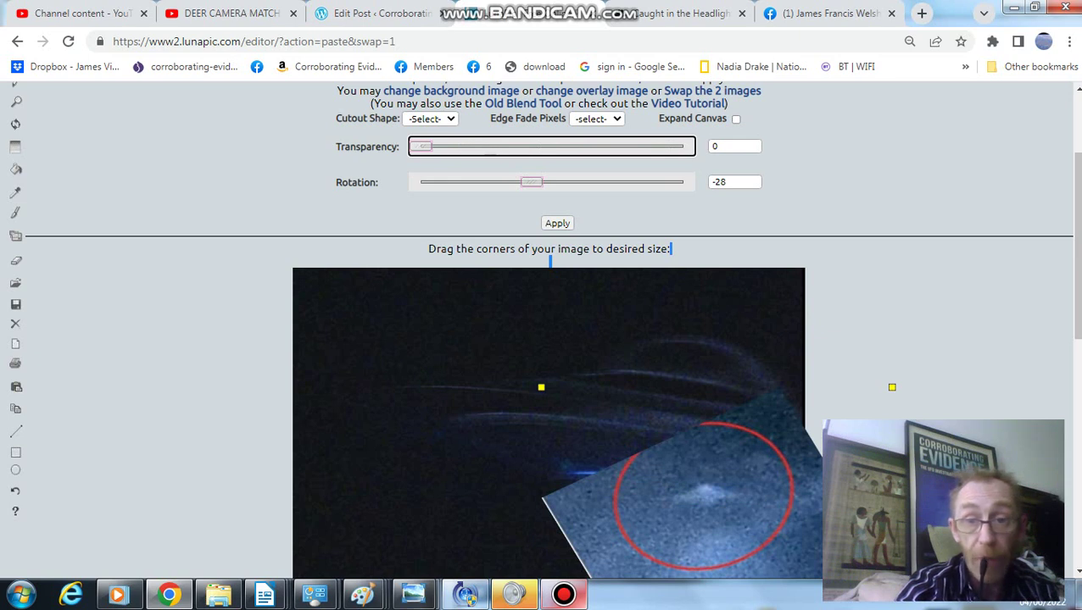
left_click_drag(422, 146, 678, 146)
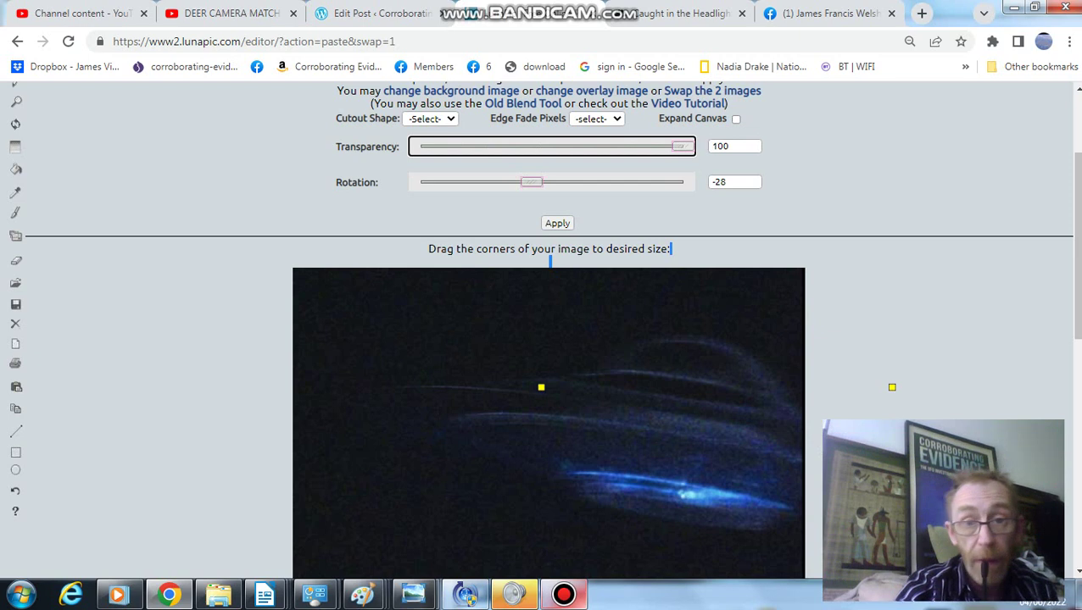
left_click_drag(678, 146, 422, 146)
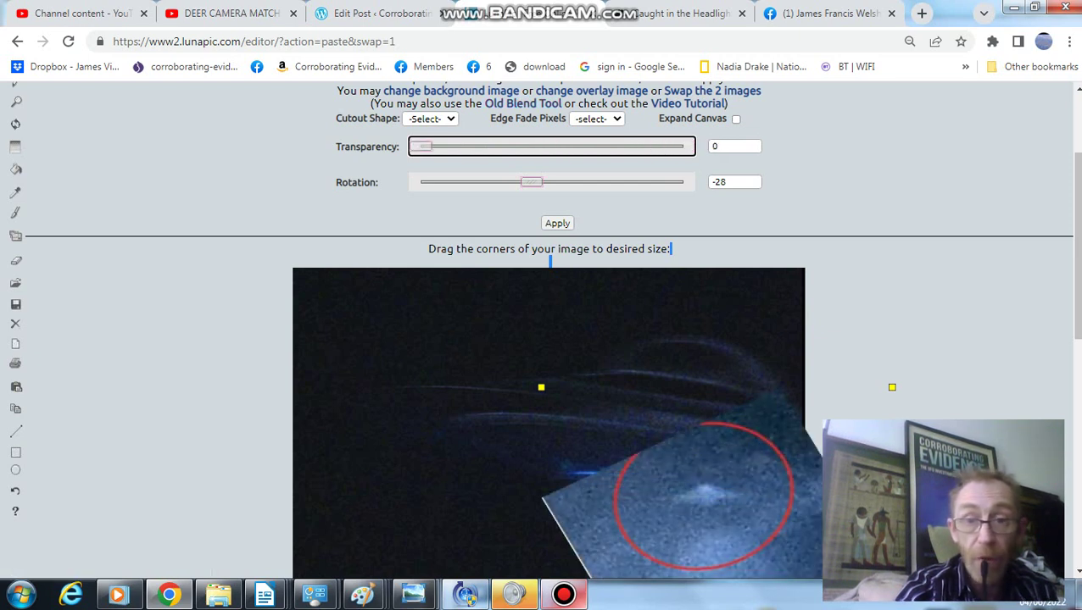
mouse_move(422, 146)
left_mouse_down()
mouse_move(679, 146)
mouse_move(422, 145)
mouse_move(551, 146)
left_mouse_up()
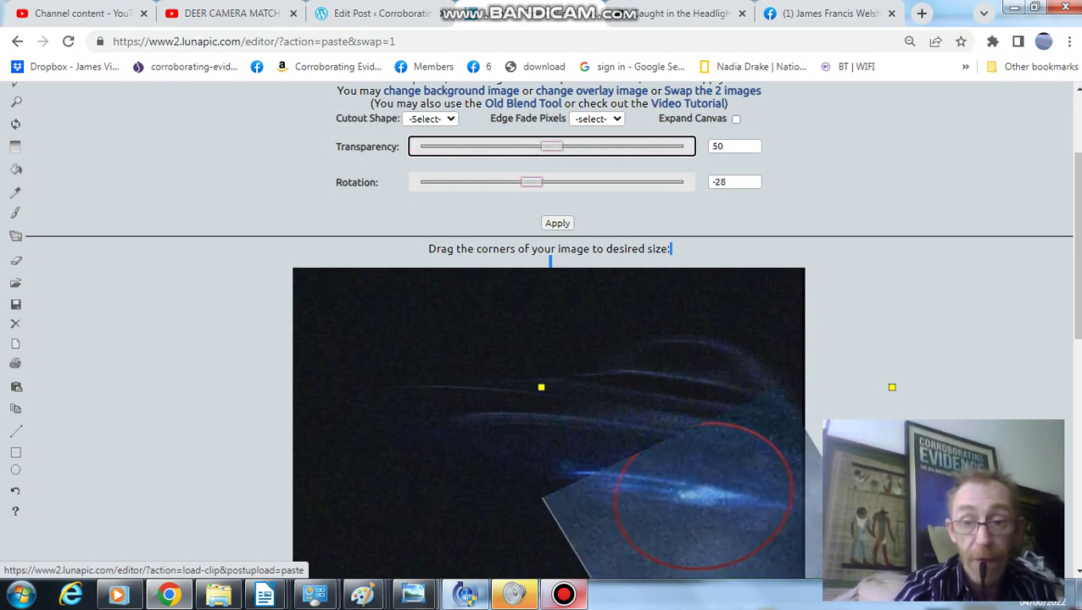
mouse_move(552, 146)
left_mouse_down()
mouse_move(679, 146)
mouse_move(421, 146)
left_mouse_up()
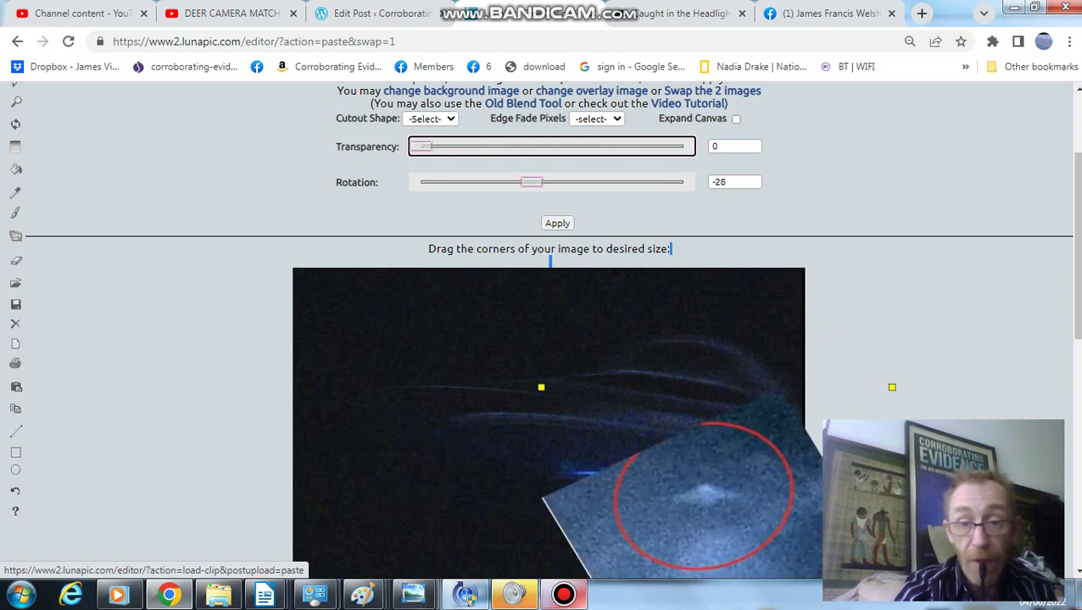
mouse_move(421, 146)
left_mouse_down()
mouse_move(679, 146)
mouse_move(421, 146)
left_mouse_up()
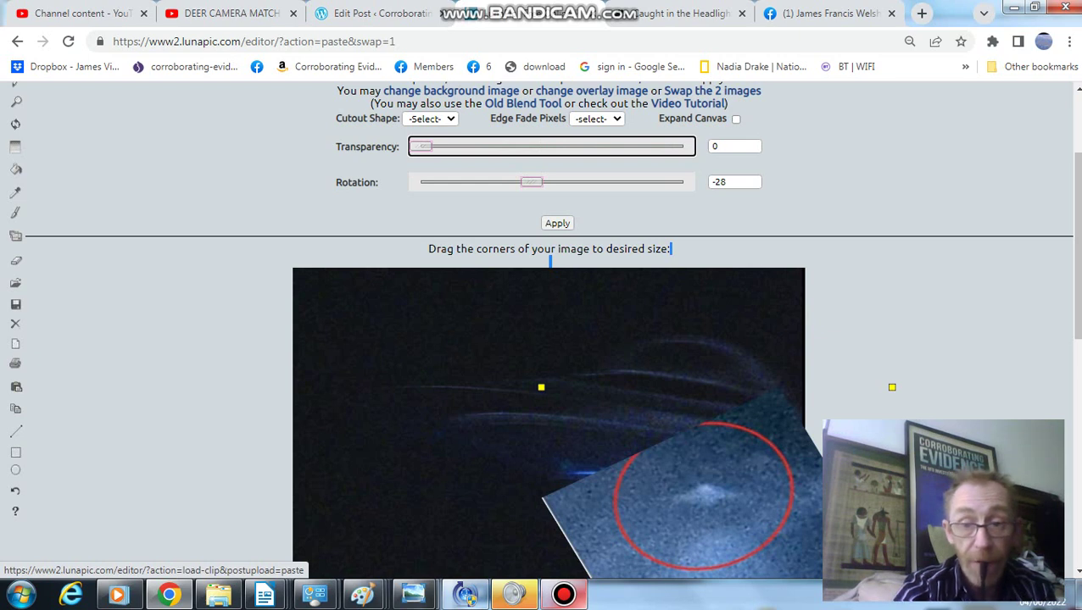
Flip overlay transparency between 0 and 100 again, then set it to 58.
mouse_move(421, 146)
left_mouse_down()
mouse_move(683, 146)
mouse_move(422, 146)
left_mouse_up()
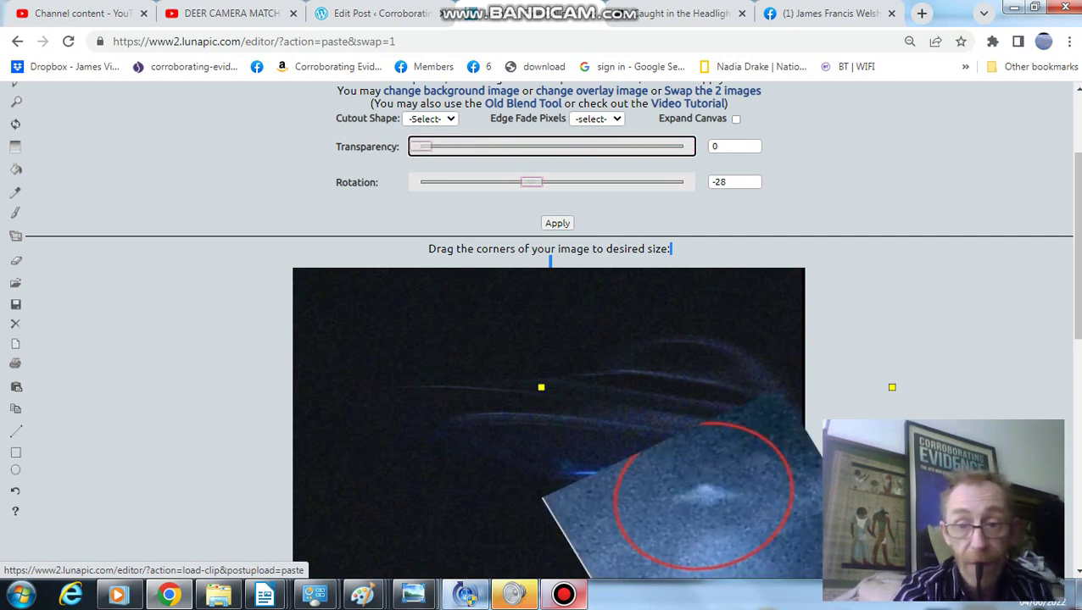
left_click_drag(421, 146, 679, 145)
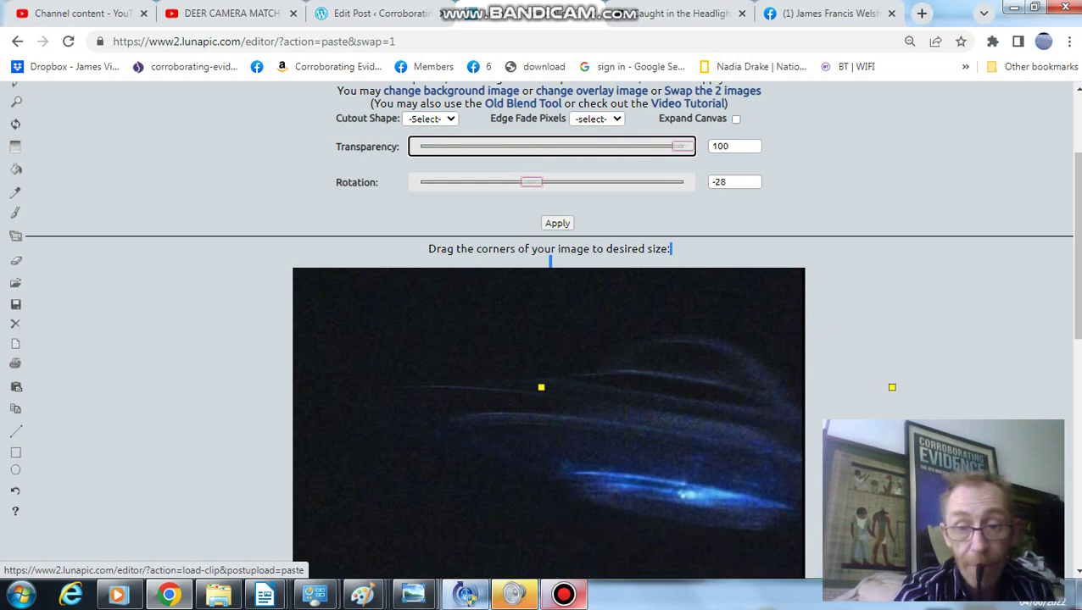
left_click_drag(679, 146, 421, 146)
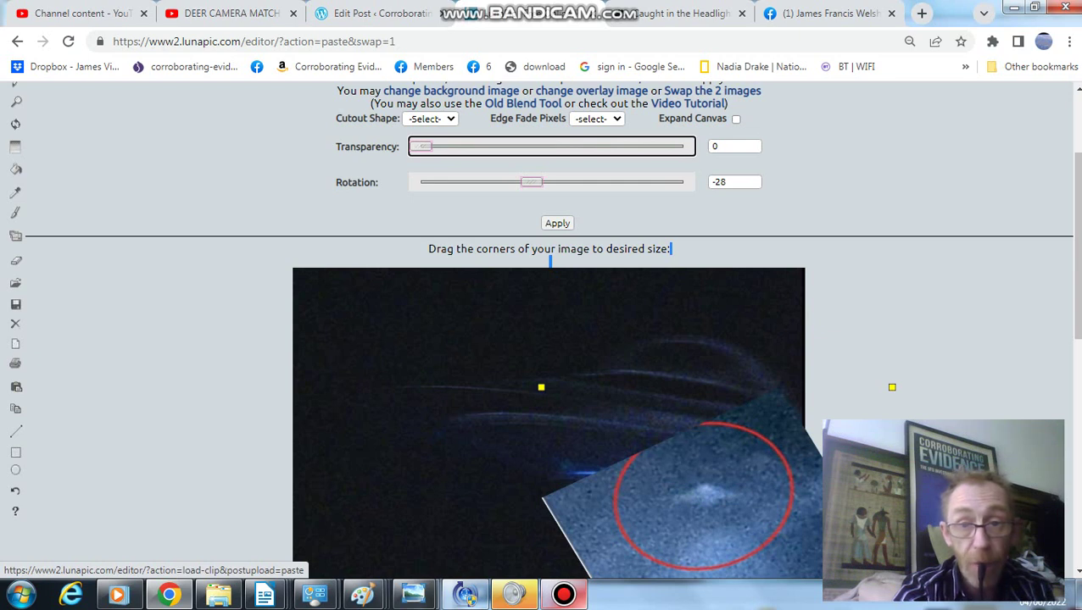
left_click_drag(421, 146, 679, 146)
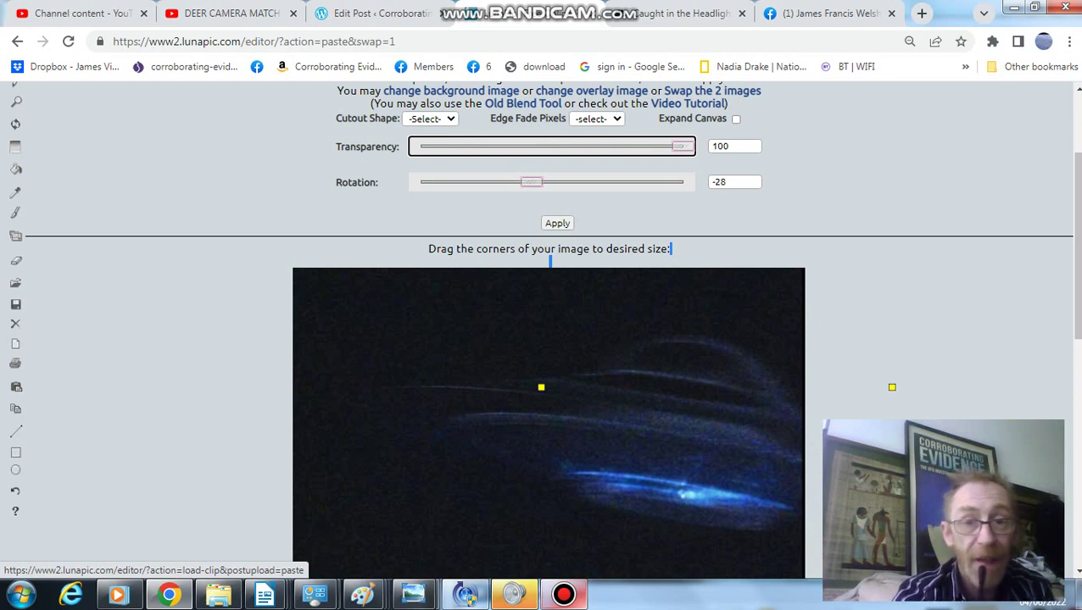
mouse_move(678, 146)
left_mouse_down()
mouse_move(473, 146)
mouse_move(573, 146)
left_mouse_up()
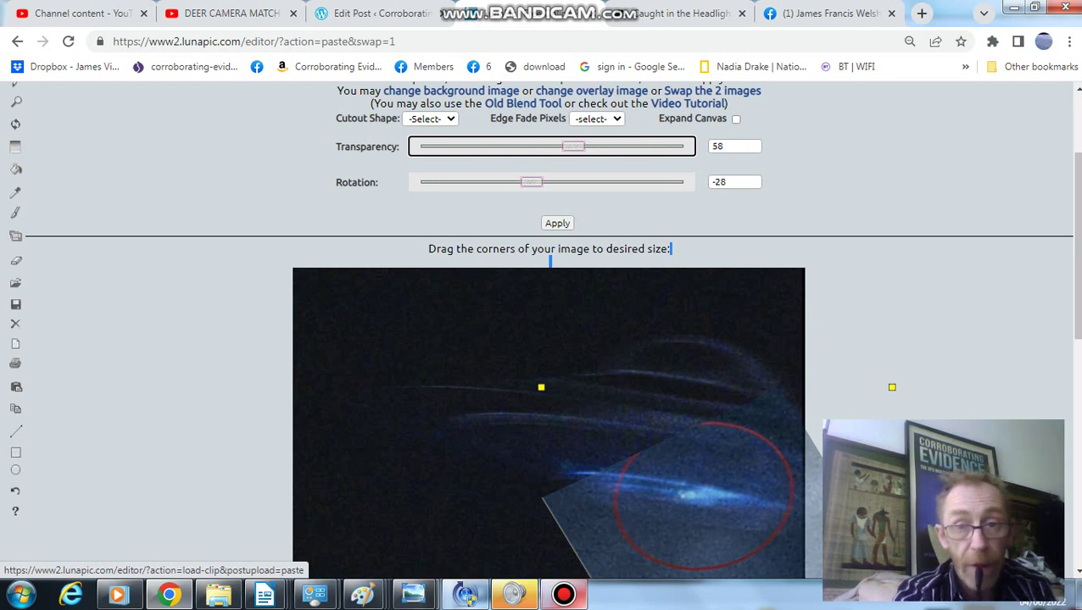
Fine-tune overlay transparency to 51 and bring up the Bandicam recorder window.
left_click_drag(573, 146, 554, 146)
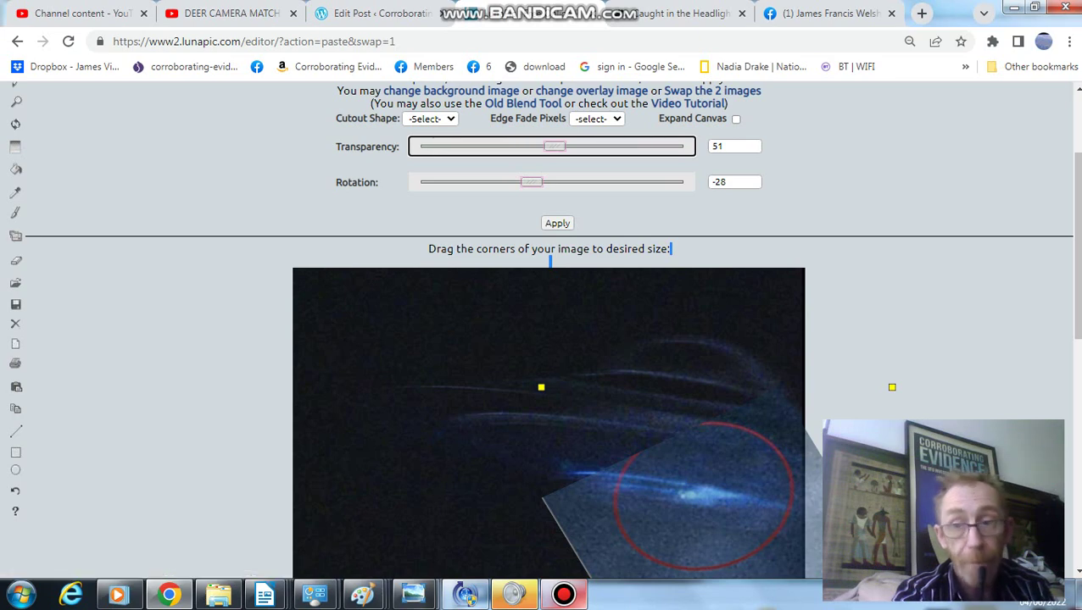
scroll(670, 249, "down", 4)
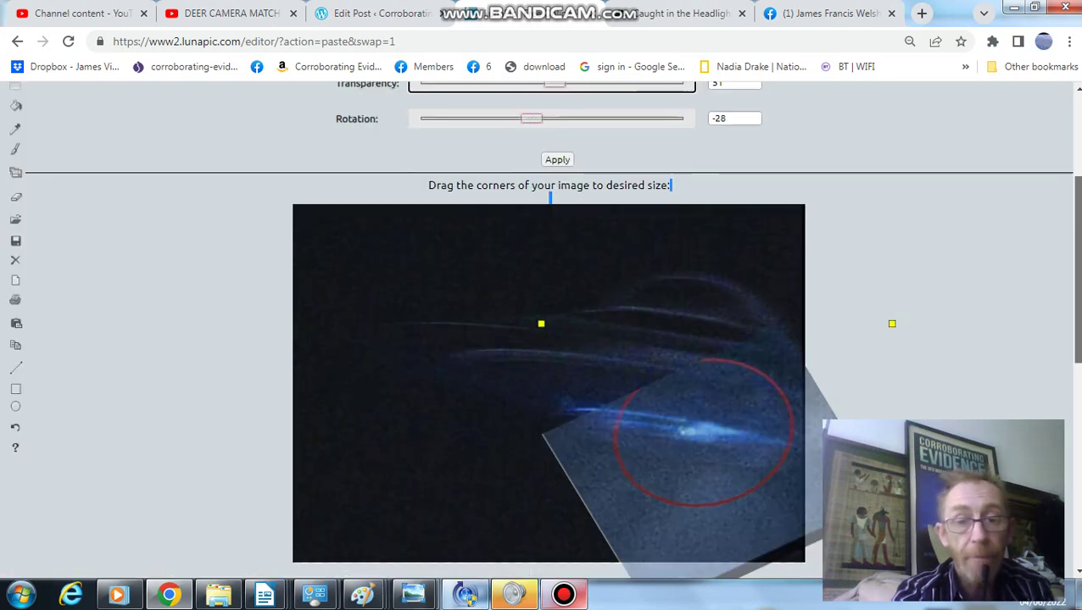
scroll(671, 393, "up", 6)
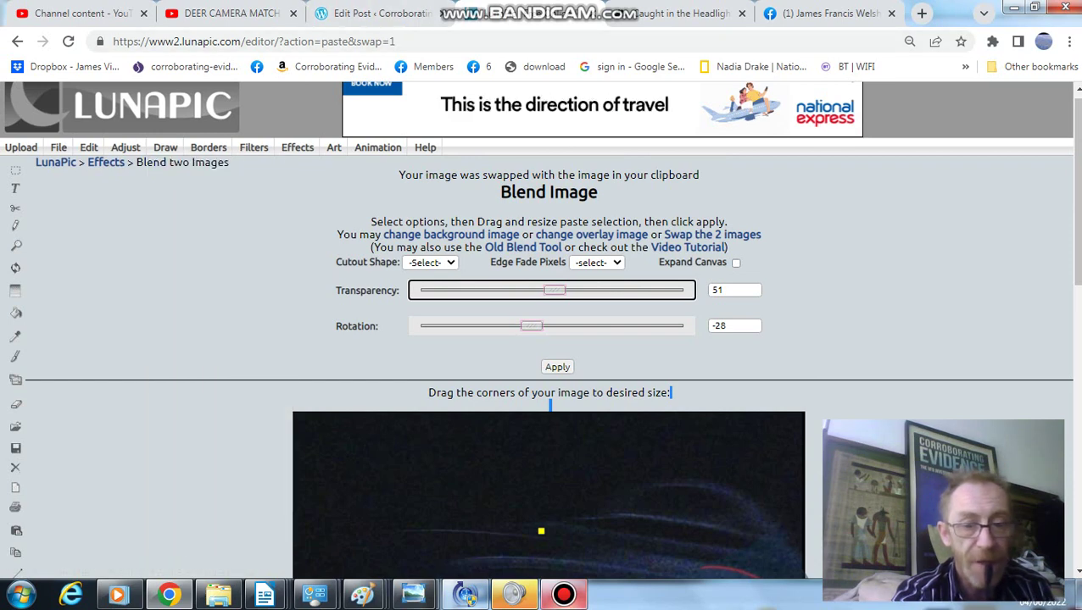
left_click(564, 594)
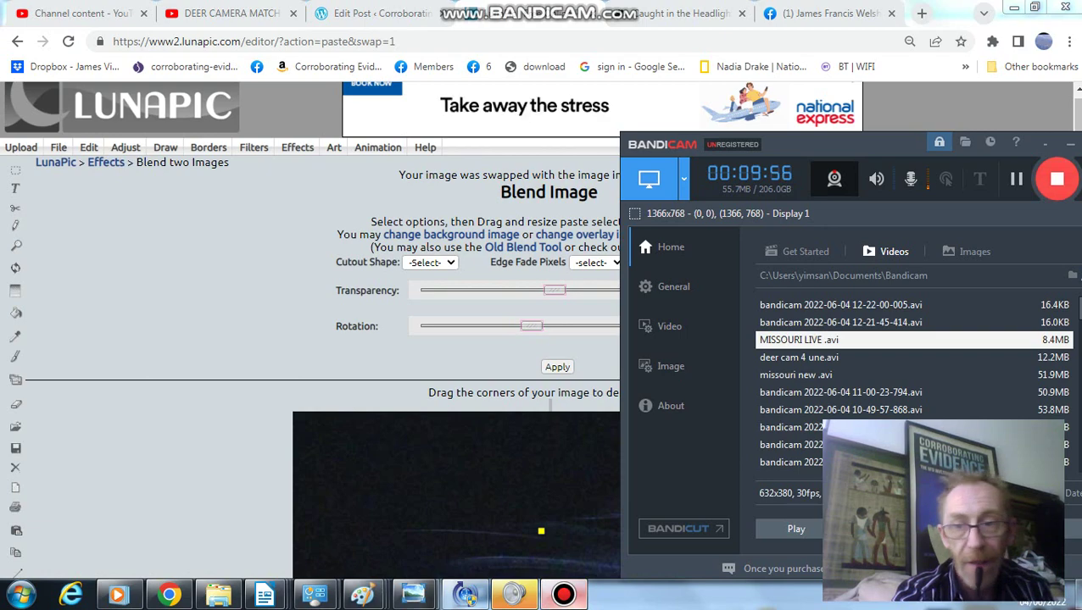